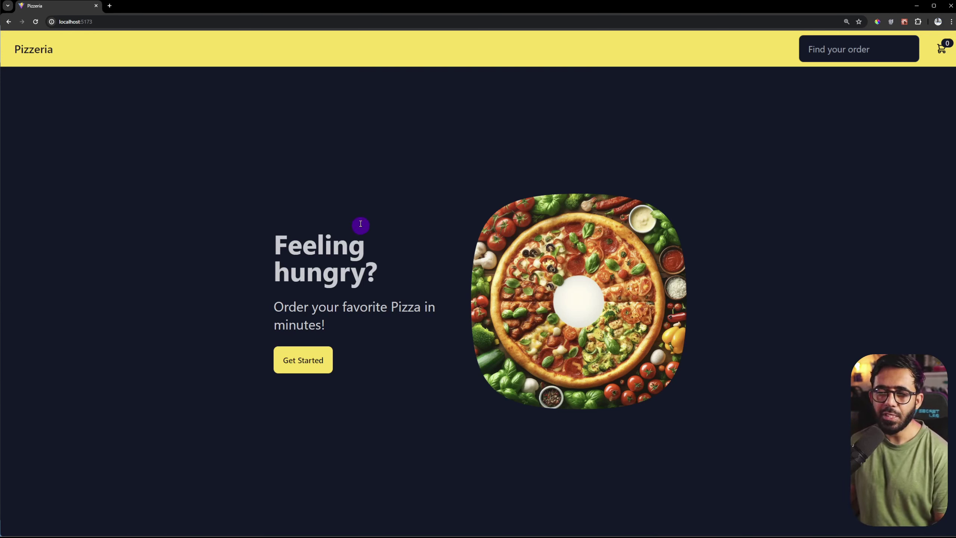
# Step: Use Get Started on the landing page to reach the pizza menu
pyautogui.click(305, 360)
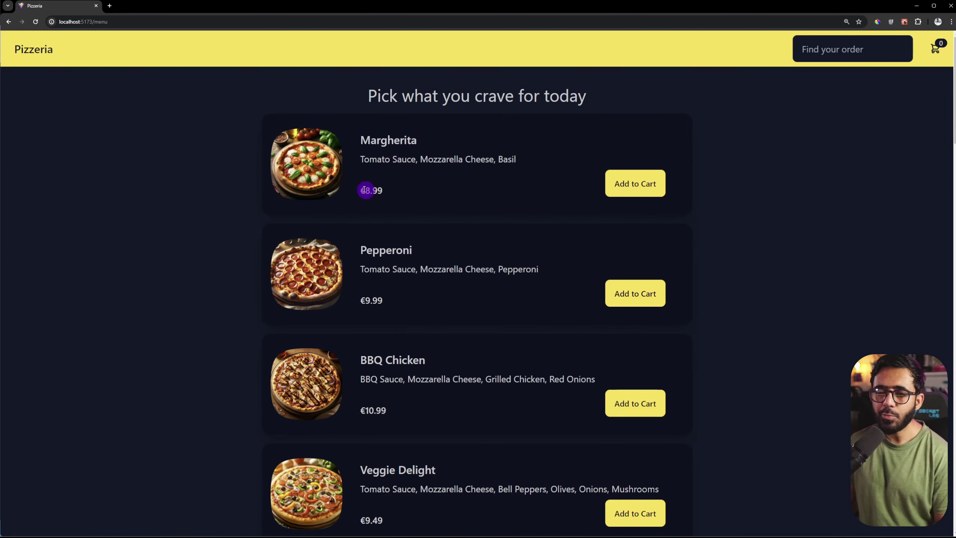
# Step: Add a Margherita to the cart and raise its quantity several times
pyautogui.scroll(-10, 374, 187)
pyautogui.moveTo(361, 215); pyautogui.dragTo(390, 216)
pyautogui.scroll(13, 390, 216)
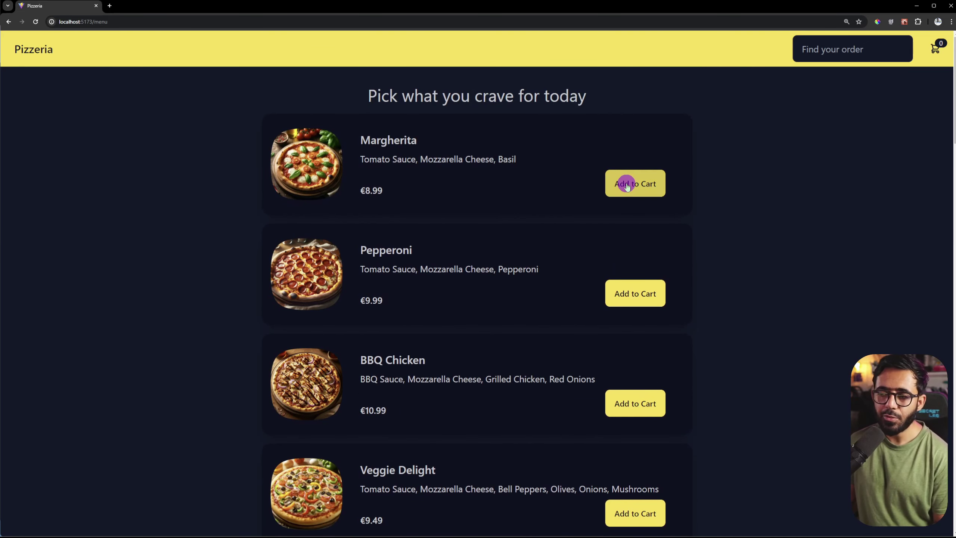
pyautogui.click(650, 184)
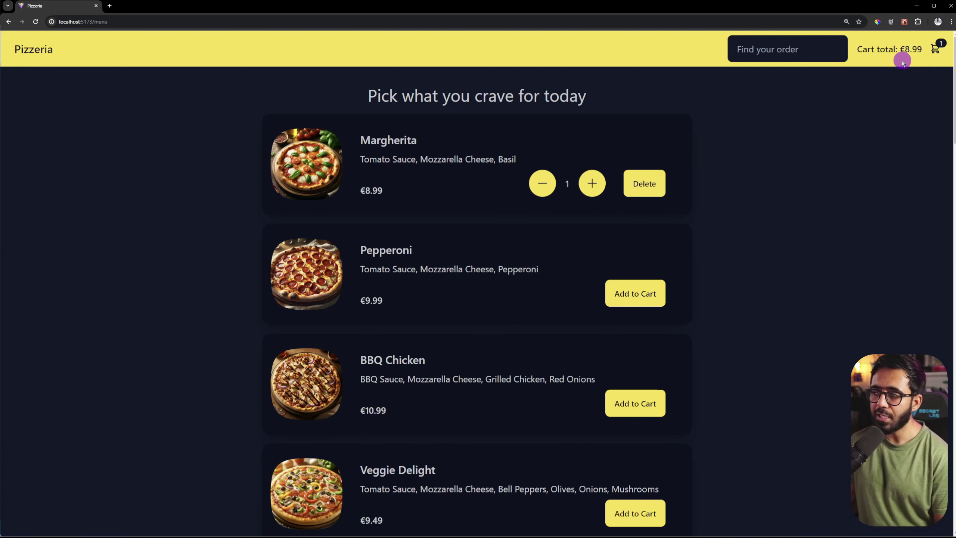
pyautogui.click(593, 185)
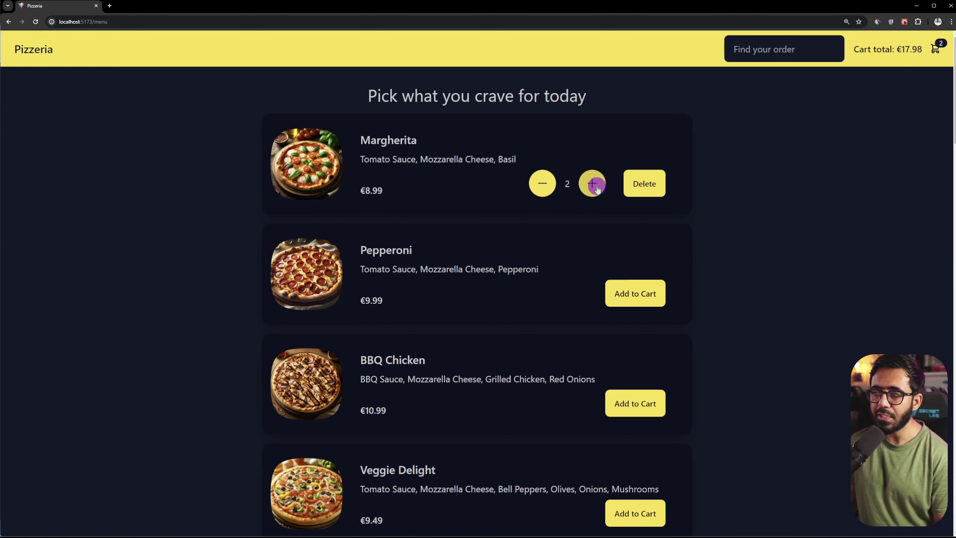
pyautogui.click(593, 186)
pyautogui.click(593, 186)
pyautogui.click(593, 186)
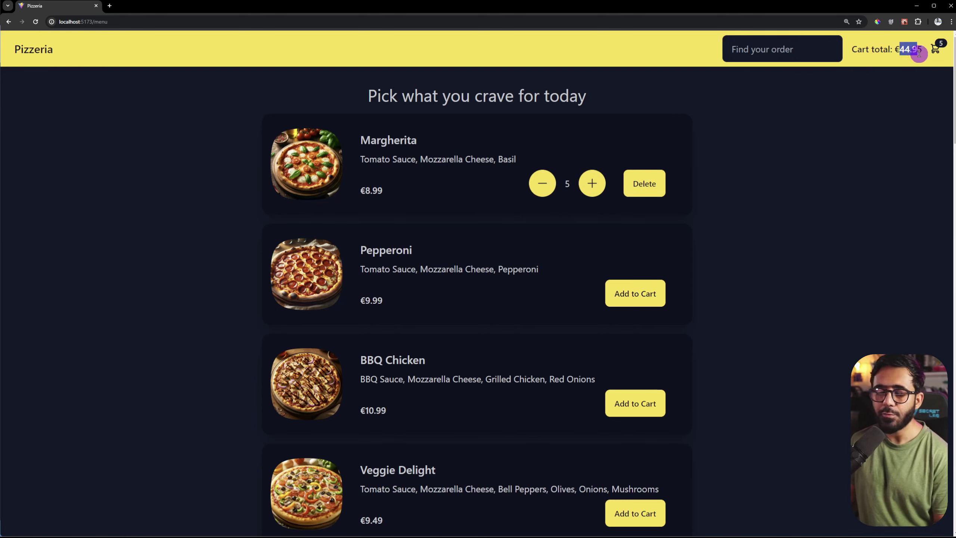
pyautogui.click(915, 107)
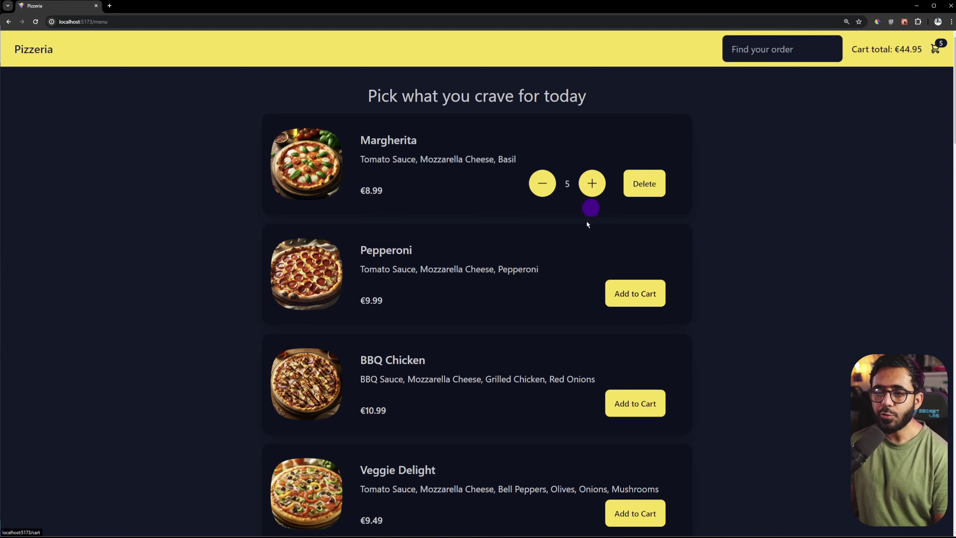
# Step: Add Pepperoni, raised to 3, and BBQ Chicken, raised once, to the cart
pyautogui.click(611, 295)
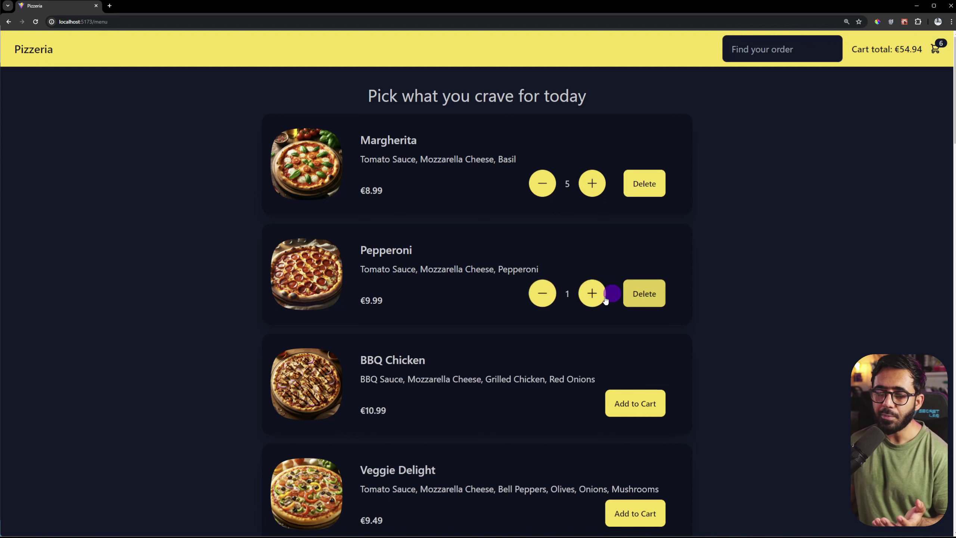
pyautogui.click(592, 294)
pyautogui.click(592, 293)
pyautogui.click(617, 402)
pyautogui.click(593, 404)
pyautogui.click(592, 405)
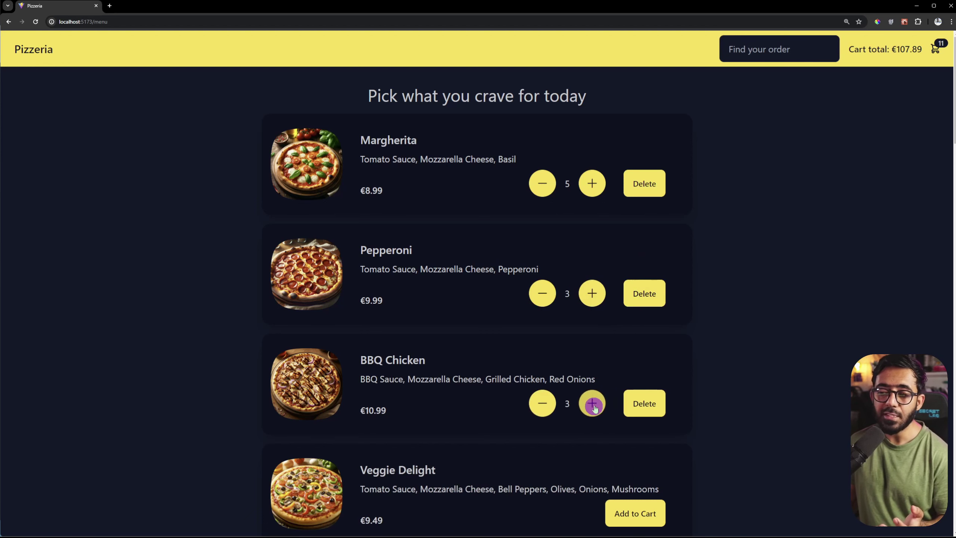
# Step: Delete Margherita, Pepperoni and BBQ Chicken, then re-add Margherita ×2 and Pepperoni
pyautogui.click(641, 182)
pyautogui.click(655, 294)
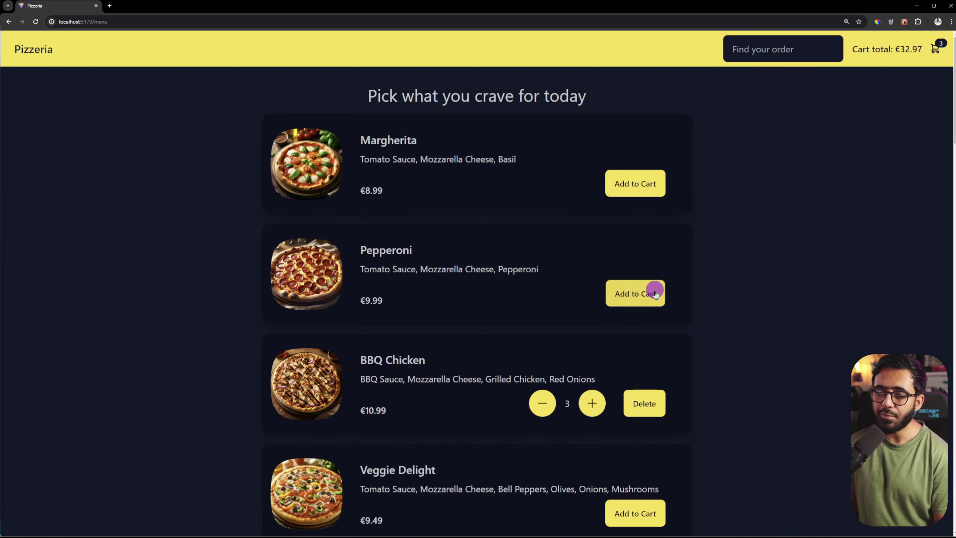
pyautogui.click(655, 401)
pyautogui.click(640, 185)
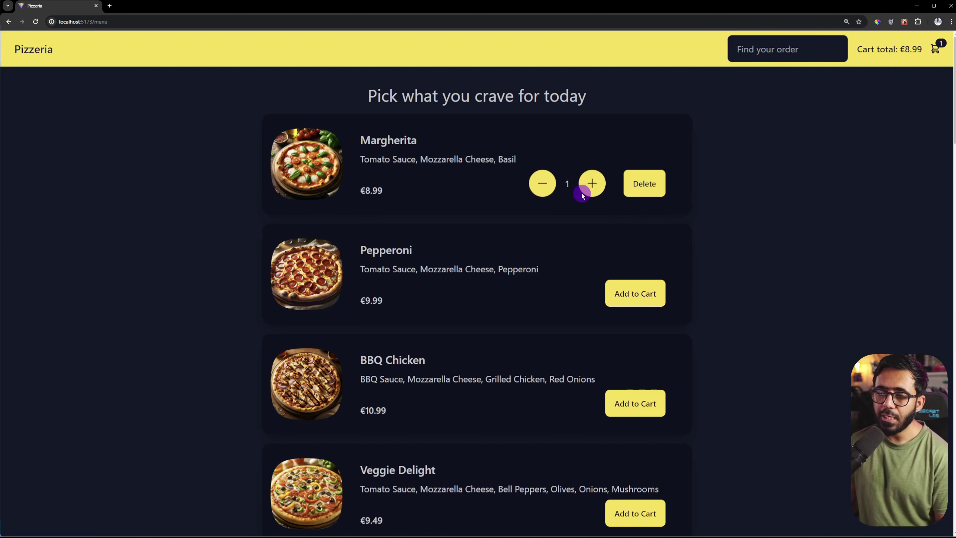
pyautogui.click(591, 184)
pyautogui.click(611, 293)
pyautogui.click(592, 298)
pyautogui.click(592, 298)
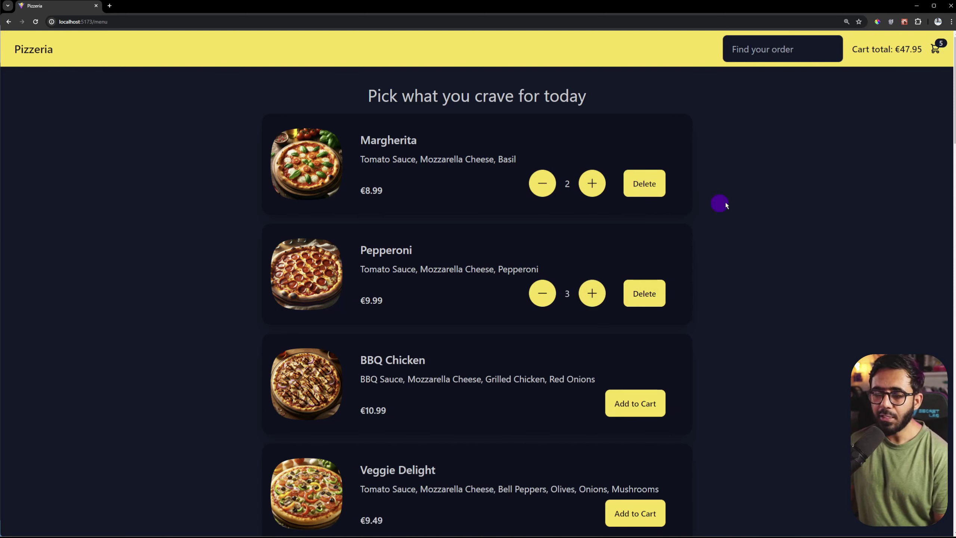
# Step: On the cart page, raise and lower the Margherita quantity, then delete it
pyautogui.click(937, 51)
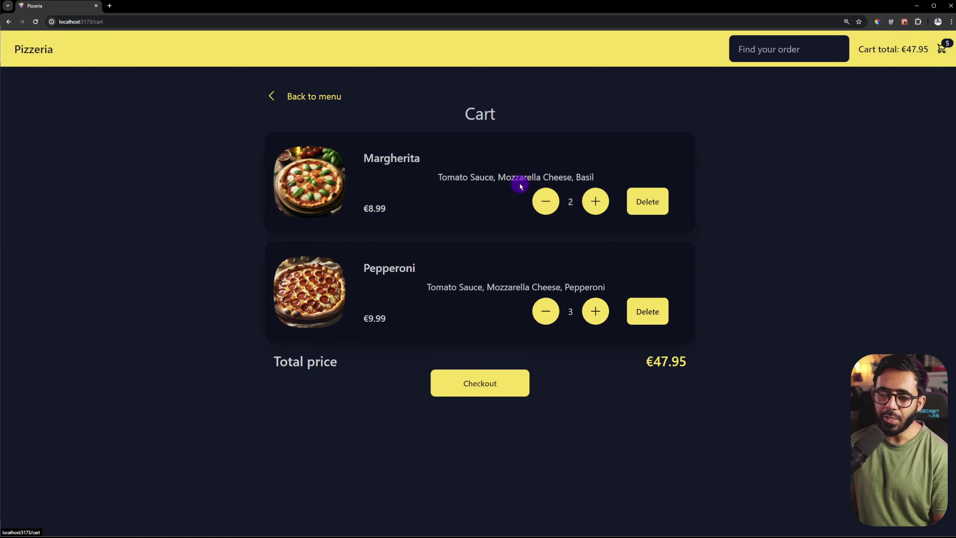
pyautogui.click(593, 202)
pyautogui.click(593, 202)
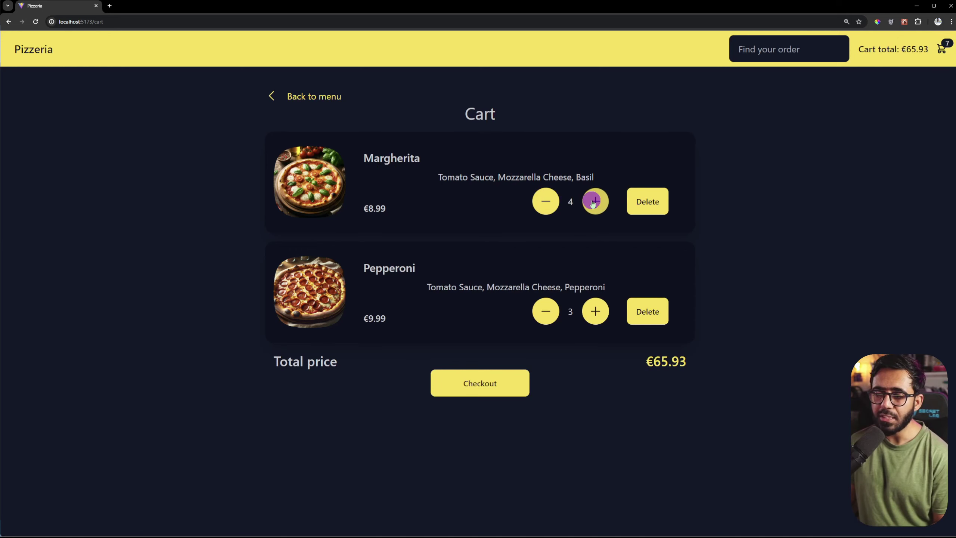
pyautogui.click(593, 203)
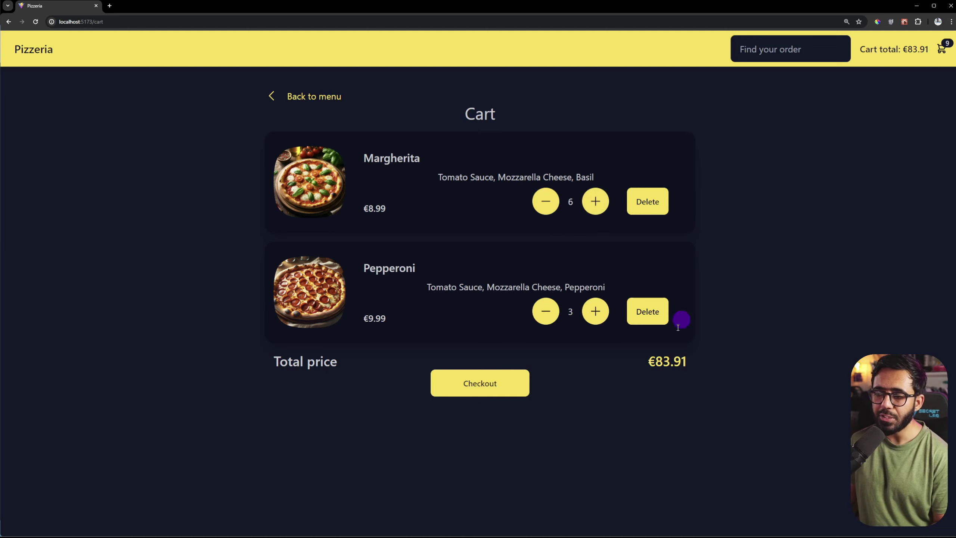
pyautogui.click(545, 201)
pyautogui.click(546, 200)
pyautogui.click(546, 201)
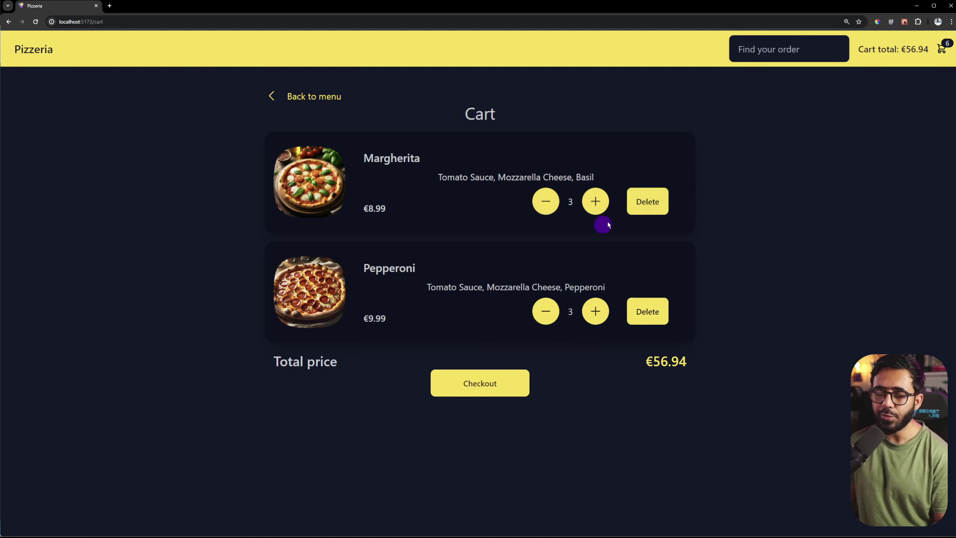
pyautogui.click(651, 209)
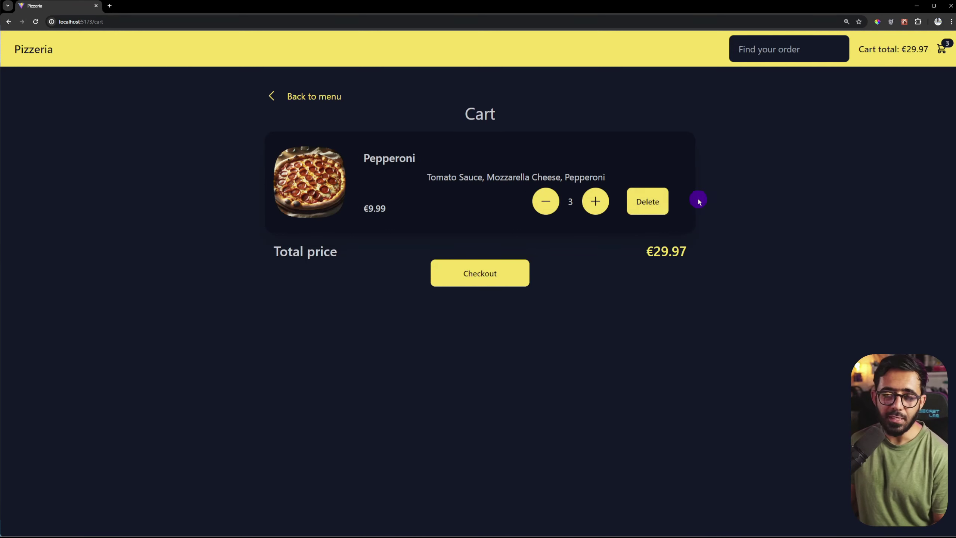
# Step: Return to the menu, reopen the cart and delete Pepperoni, leaving it empty
pyautogui.click(316, 97)
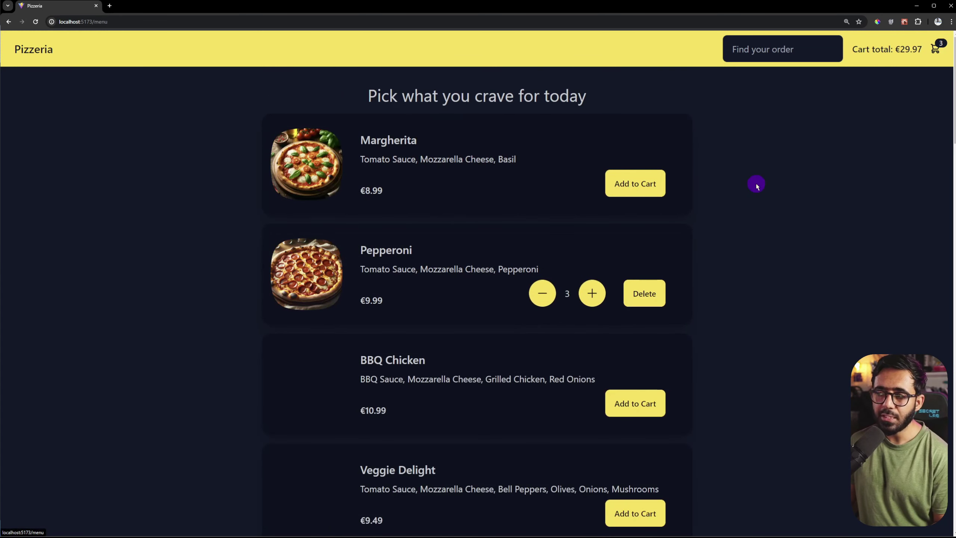
pyautogui.click(939, 53)
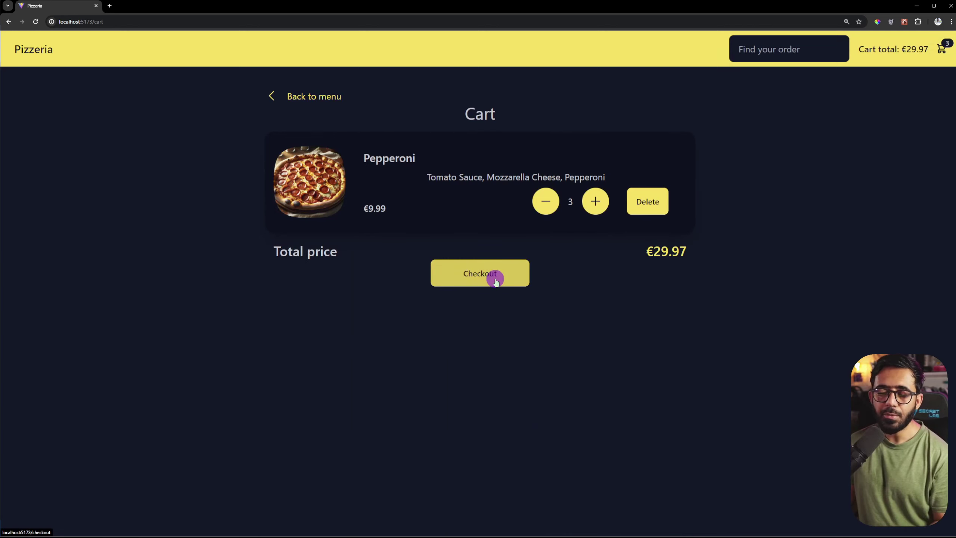
pyautogui.click(655, 202)
pyautogui.moveTo(423, 132); pyautogui.dragTo(575, 140)
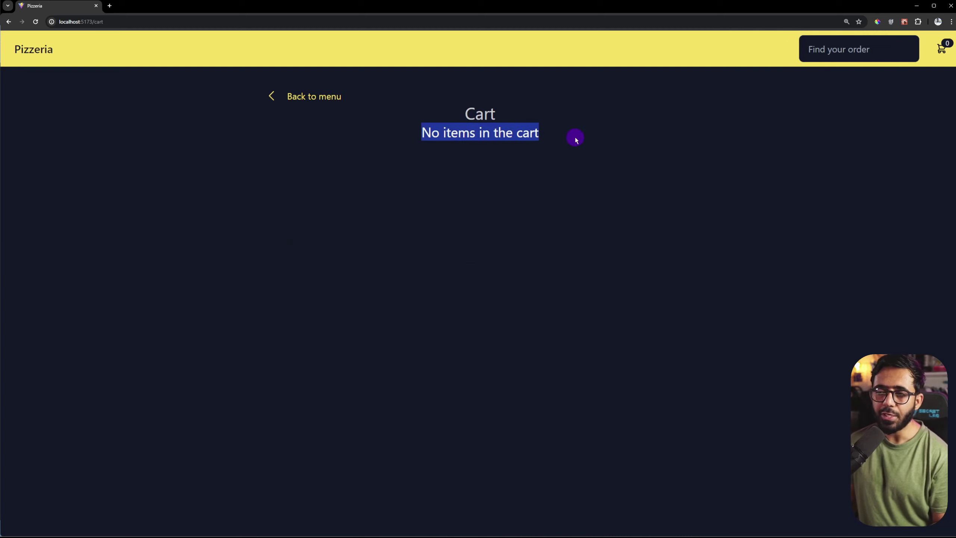
# Step: Re-add Margherita ×2 and Pepperoni ×2 from the menu and reopen the cart
pyautogui.click(329, 97)
pyautogui.click(636, 184)
pyautogui.click(592, 183)
pyautogui.click(639, 295)
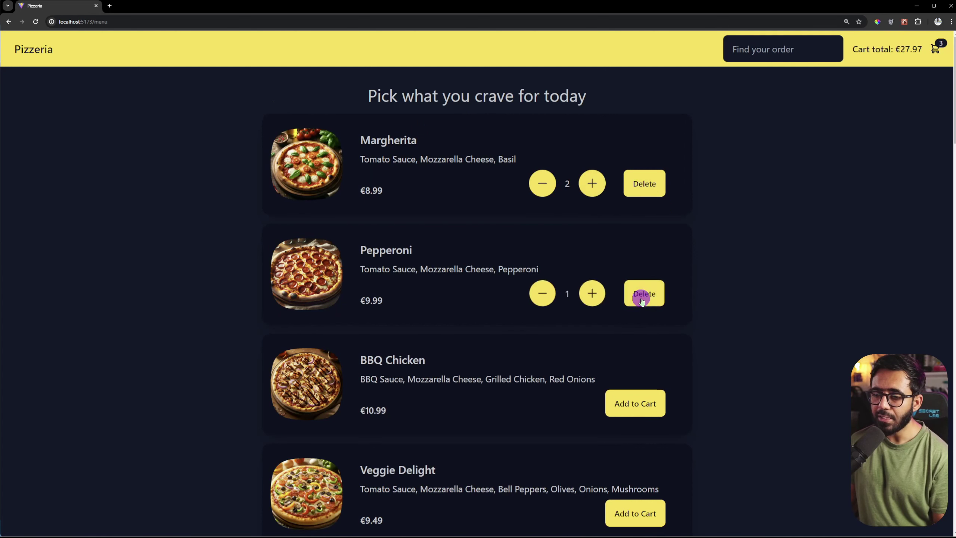
pyautogui.click(592, 294)
pyautogui.click(937, 51)
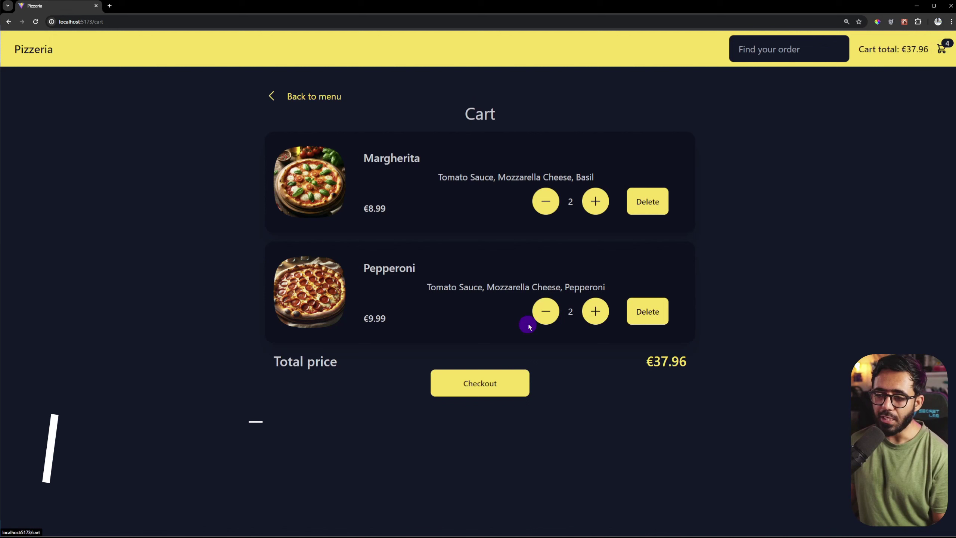
# Step: Proceed to checkout and highlight the Margherita row, quantity and €37.96 subtotal
pyautogui.click(491, 384)
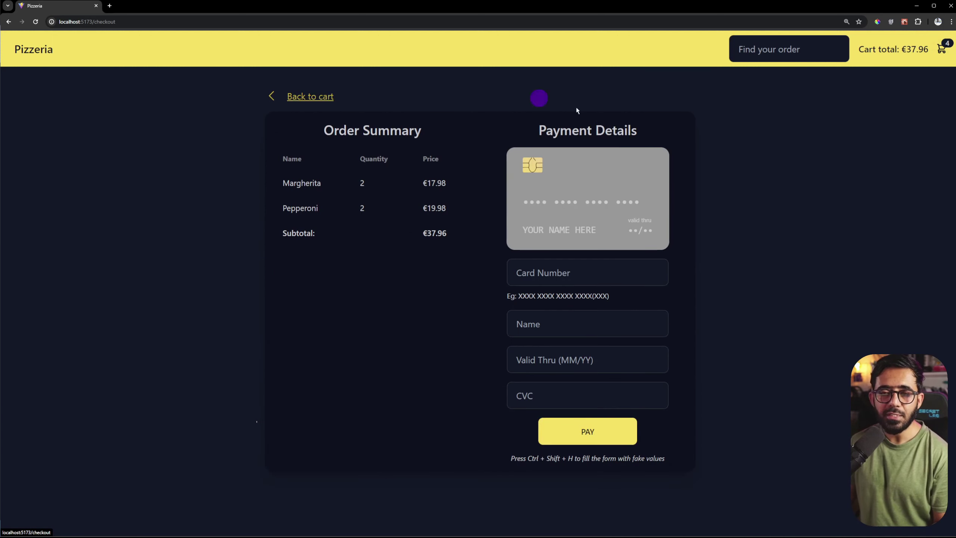
pyautogui.moveTo(296, 181); pyautogui.dragTo(418, 212)
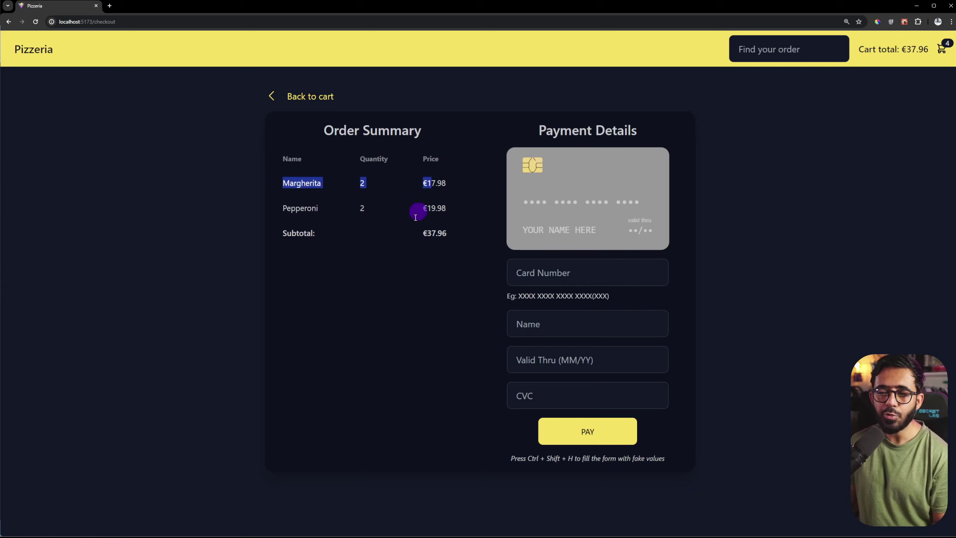
pyautogui.click(391, 257)
pyautogui.moveTo(356, 184); pyautogui.dragTo(374, 210)
pyautogui.click(438, 183)
pyautogui.moveTo(398, 248); pyautogui.dragTo(451, 236)
pyautogui.click(430, 279)
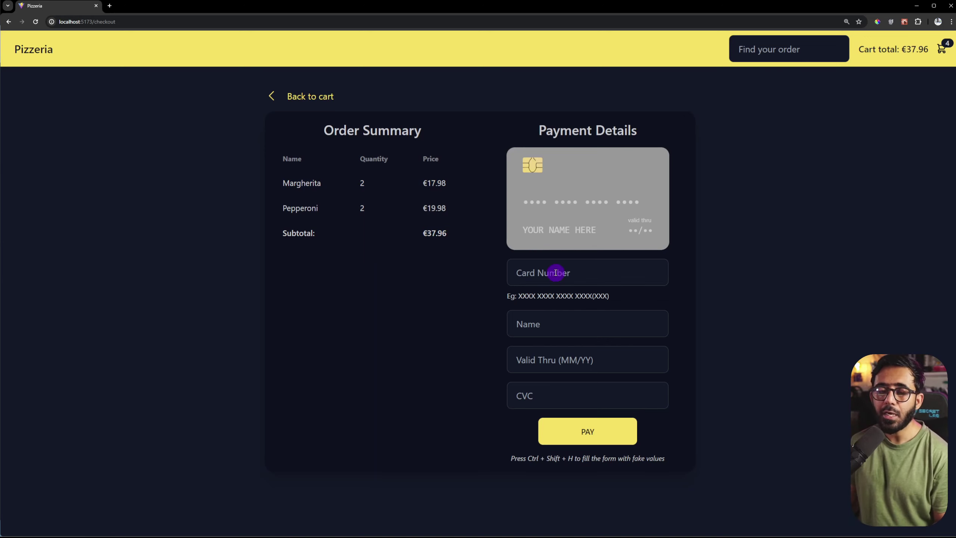
# Step: Type a trial card number and erase some of its digits
pyautogui.click(587, 271)
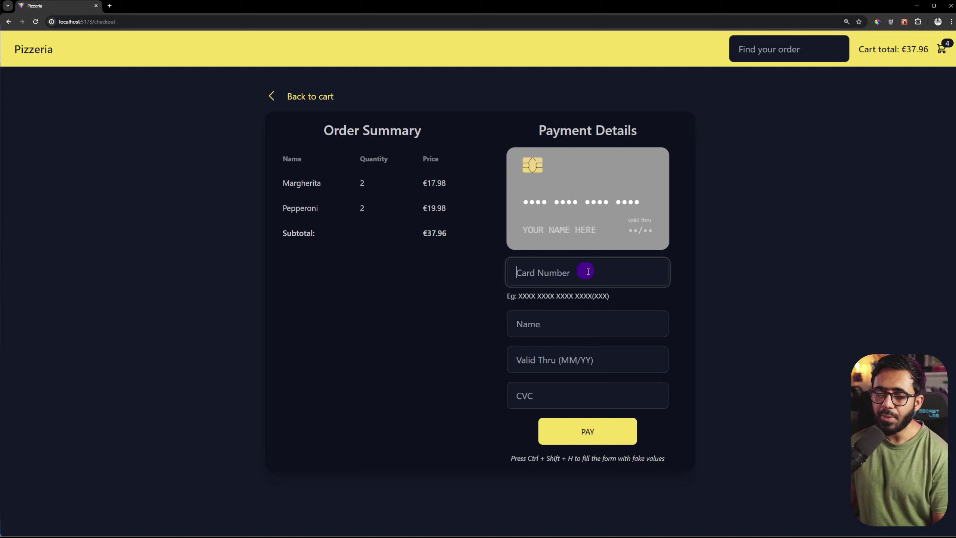
pyautogui.write('4444 4')
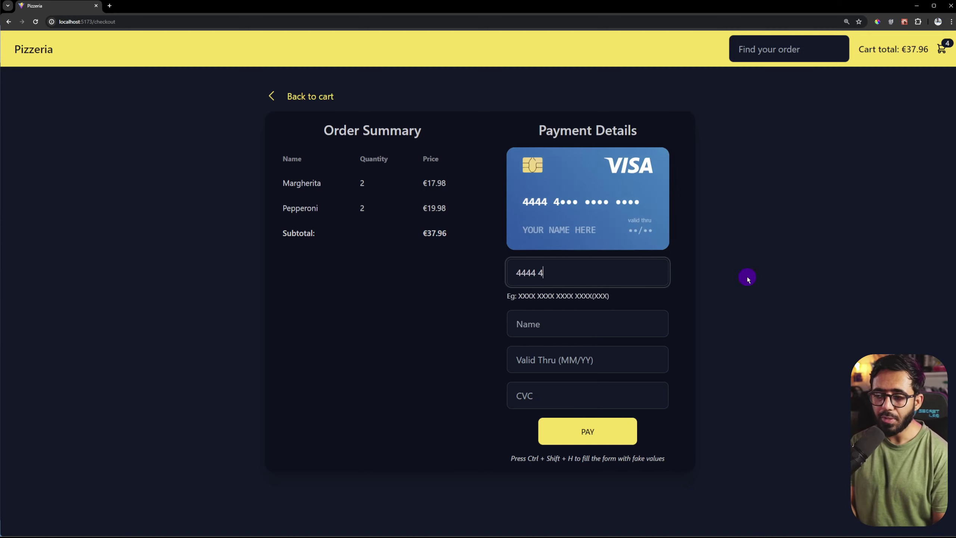
pyautogui.press('BackSpace')
pyautogui.press('BackSpace')
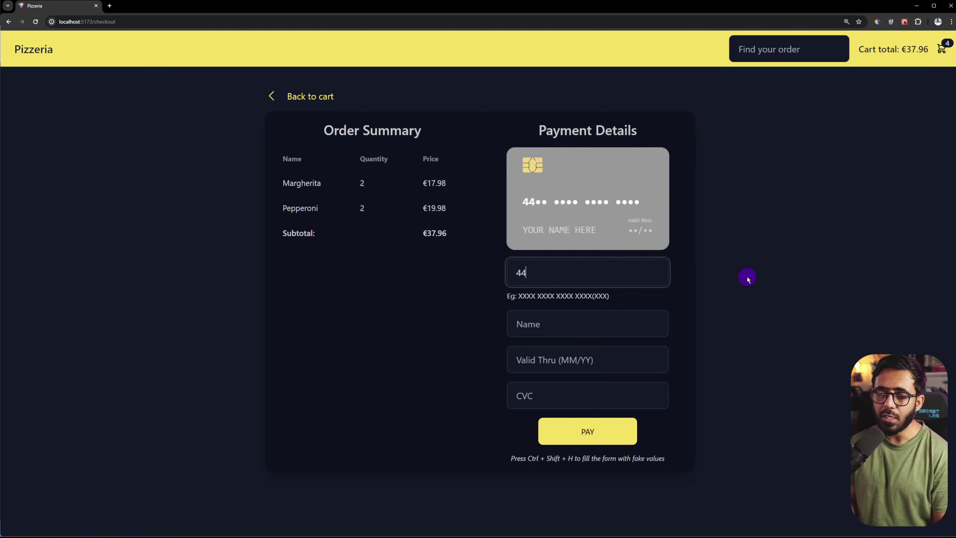
pyautogui.write('532')
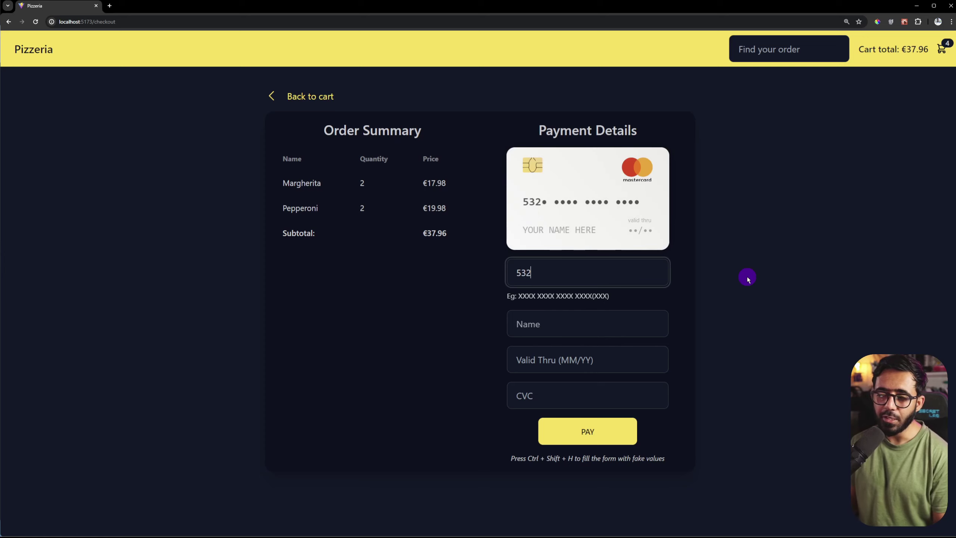
pyautogui.press('BackSpace')
pyautogui.press('BackSpace')
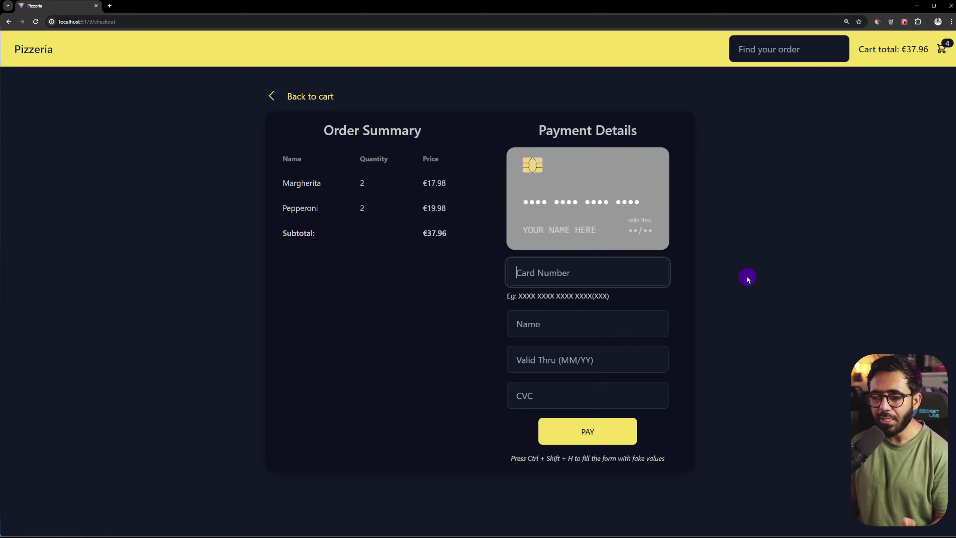
# Step: Step through the name and expiry fields to the CVC and type a code
pyautogui.click(553, 323)
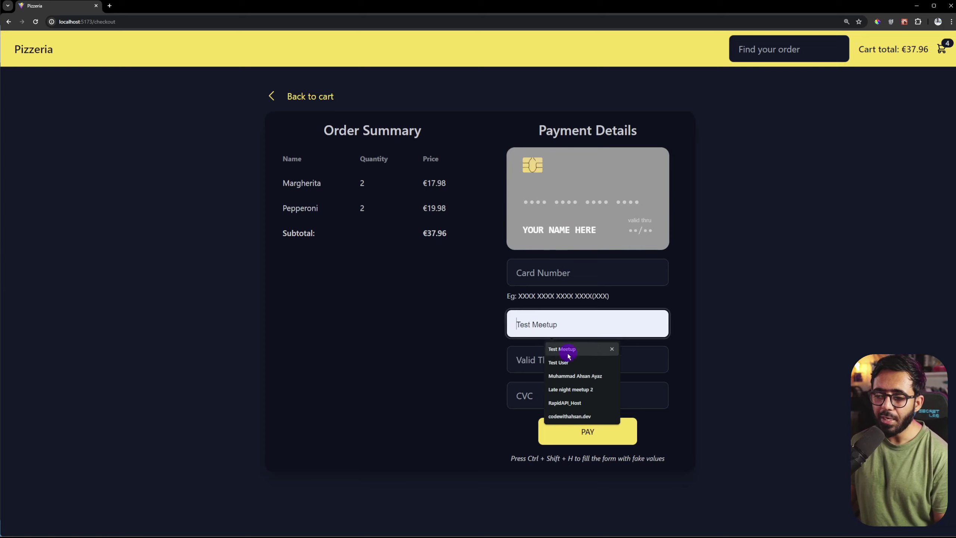
pyautogui.click(517, 357)
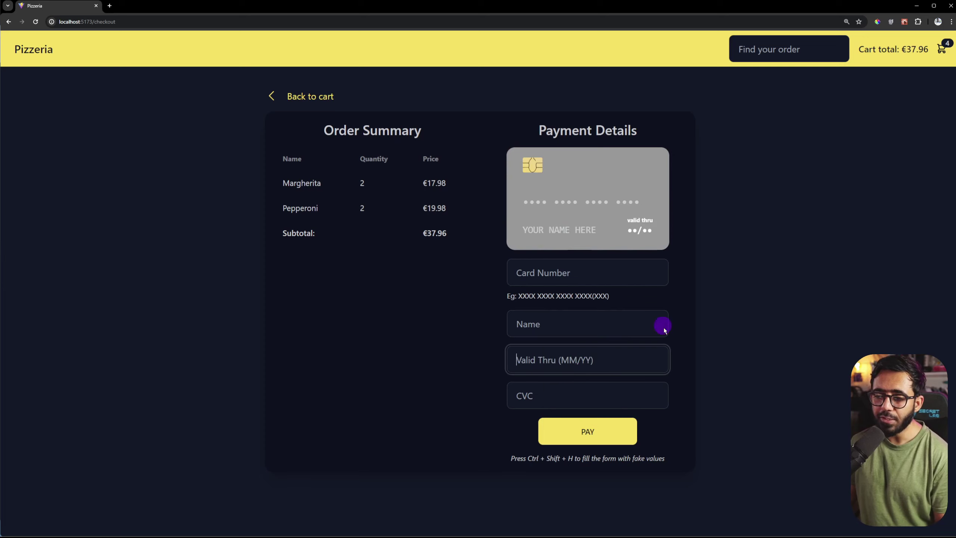
pyautogui.click(597, 390)
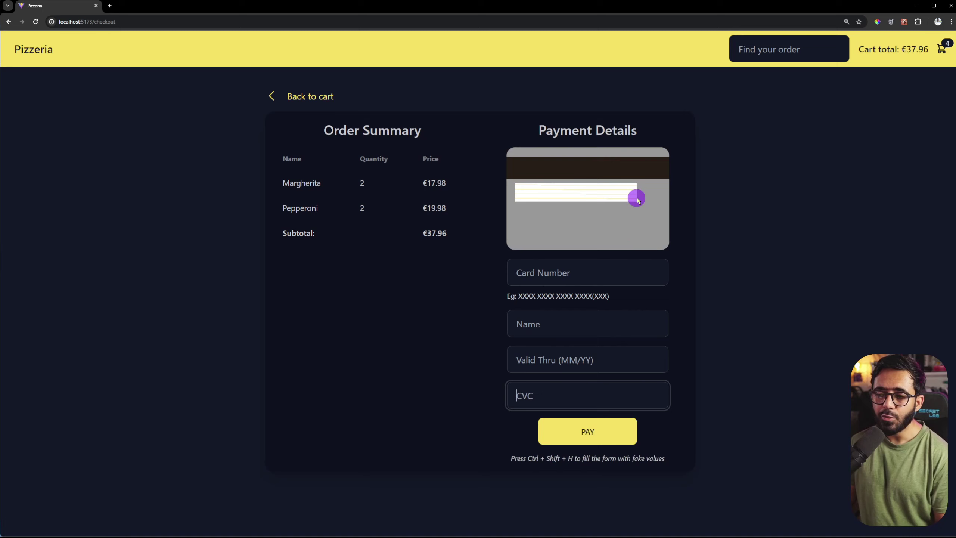
pyautogui.write('1234')
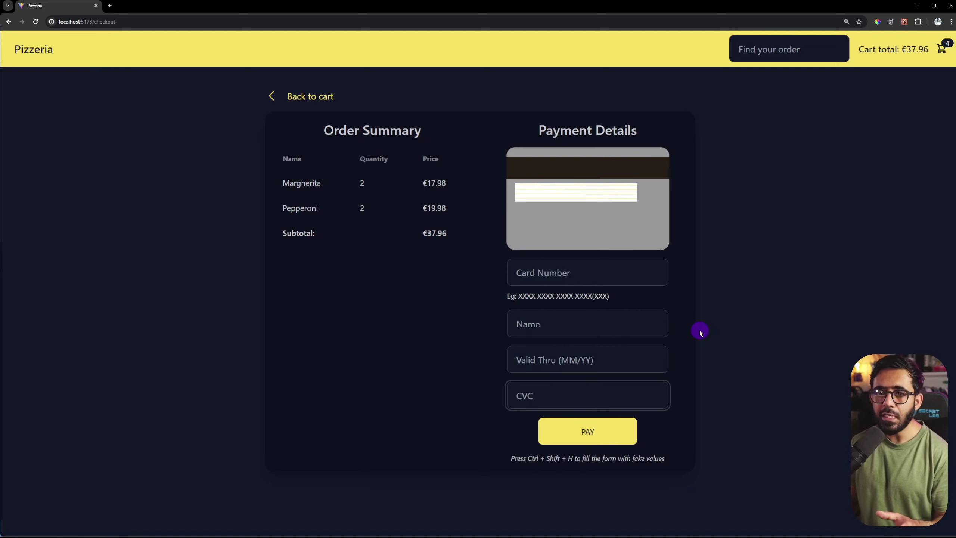
# Step: Try paying with an empty form, then a partial and full card number, to see validation
pyautogui.click(740, 369)
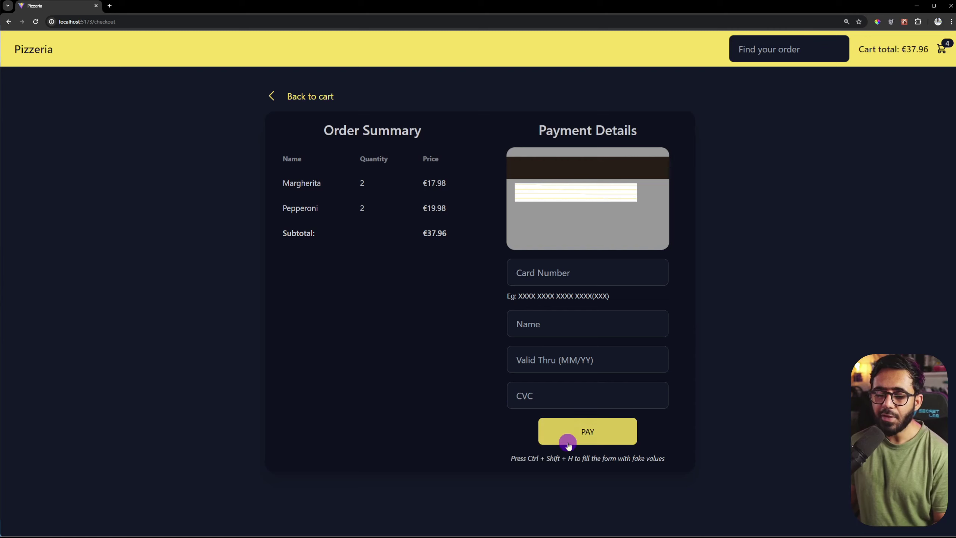
pyautogui.click(589, 401)
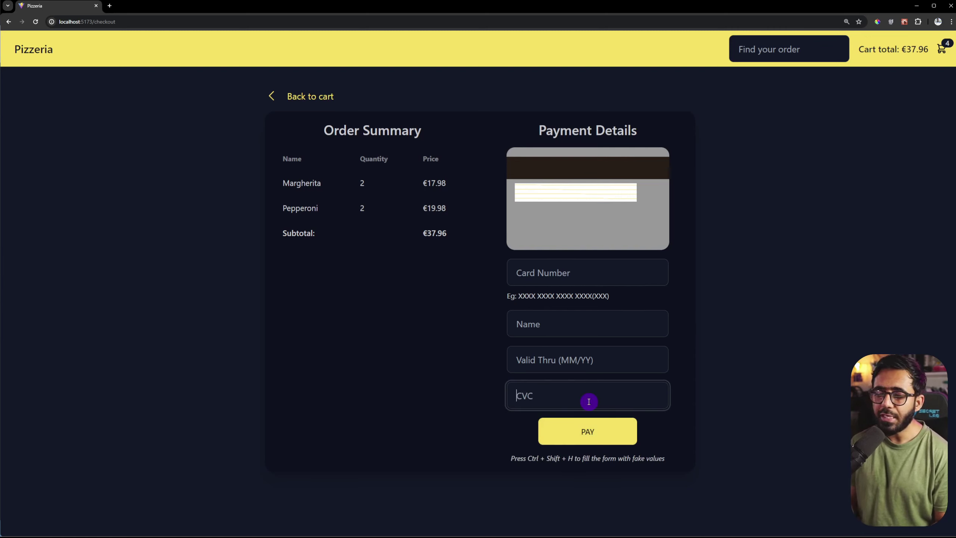
pyautogui.click(587, 433)
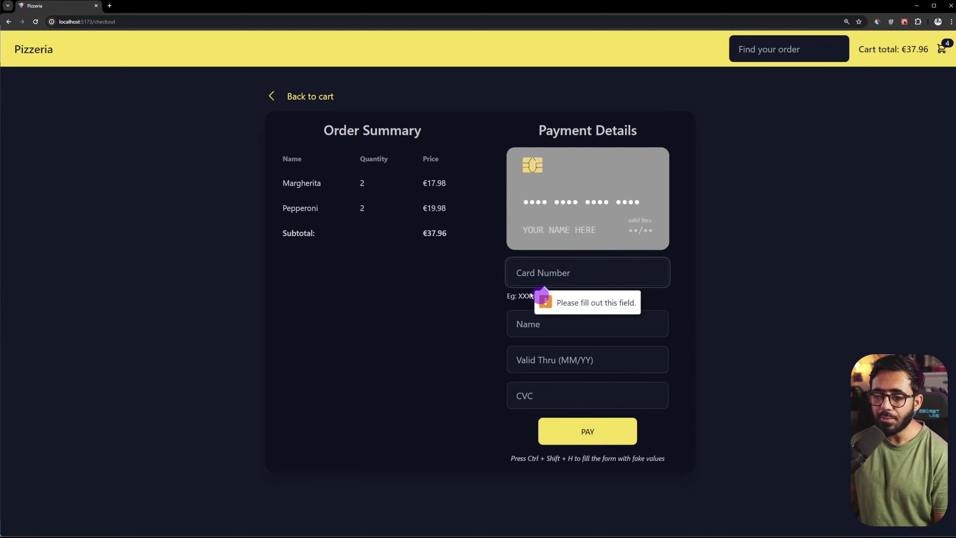
pyautogui.write('22')
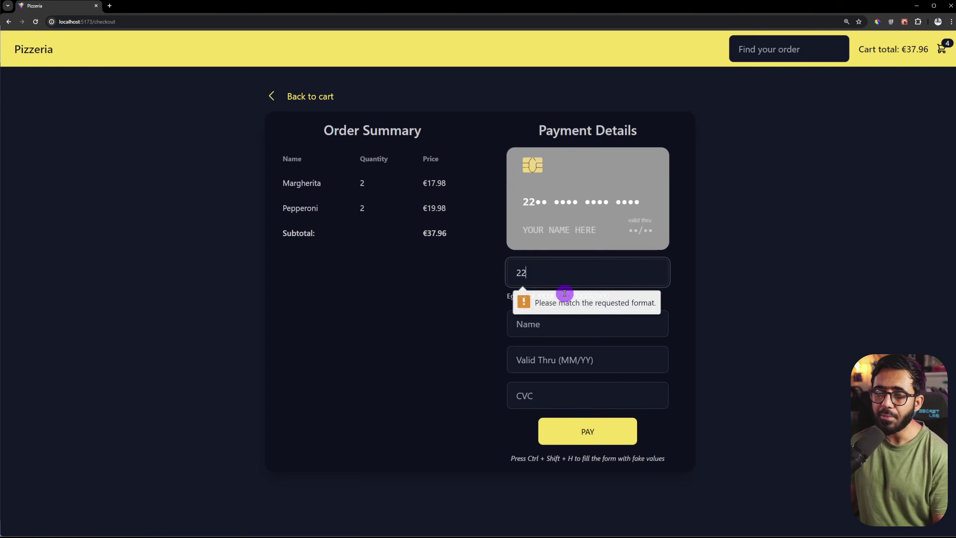
pyautogui.write('22 2222')
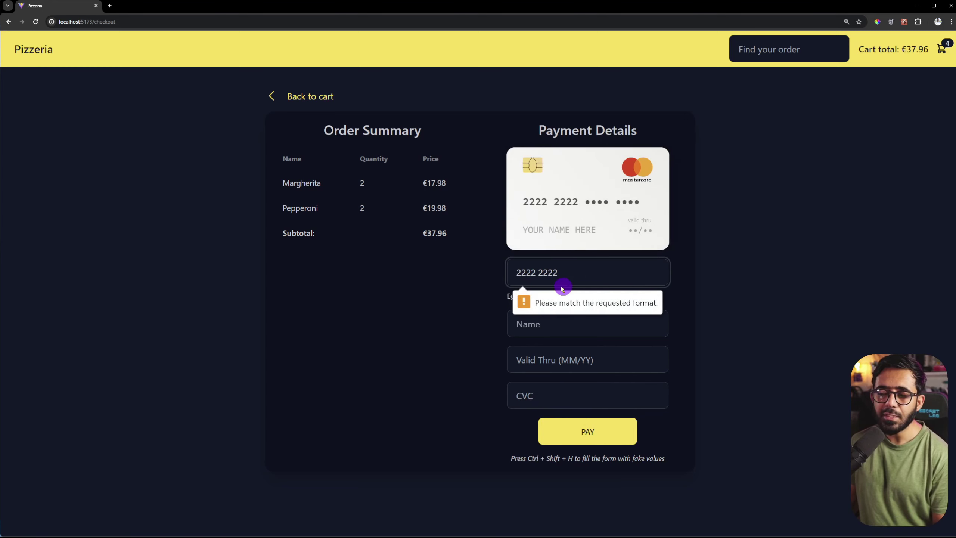
pyautogui.click(596, 431)
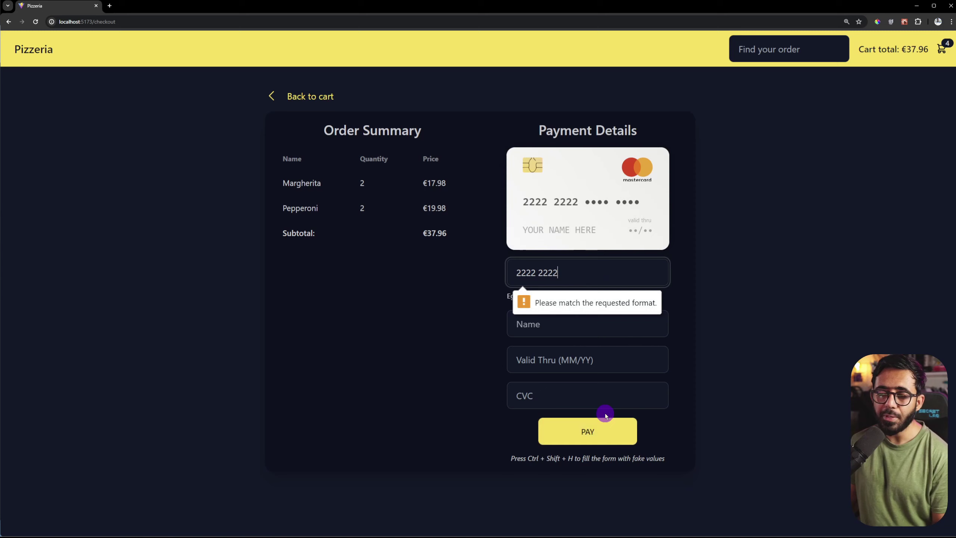
pyautogui.write('2222 2222')
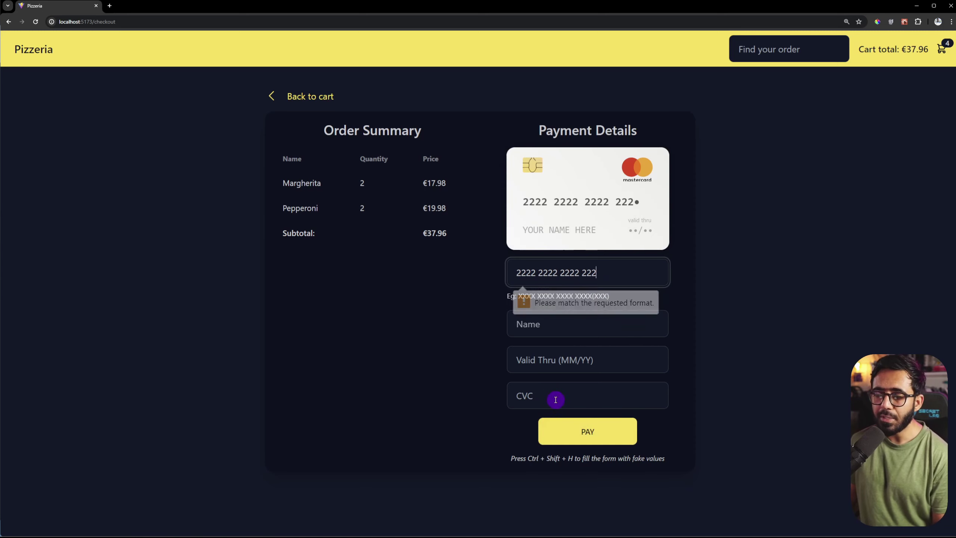
pyautogui.click(597, 430)
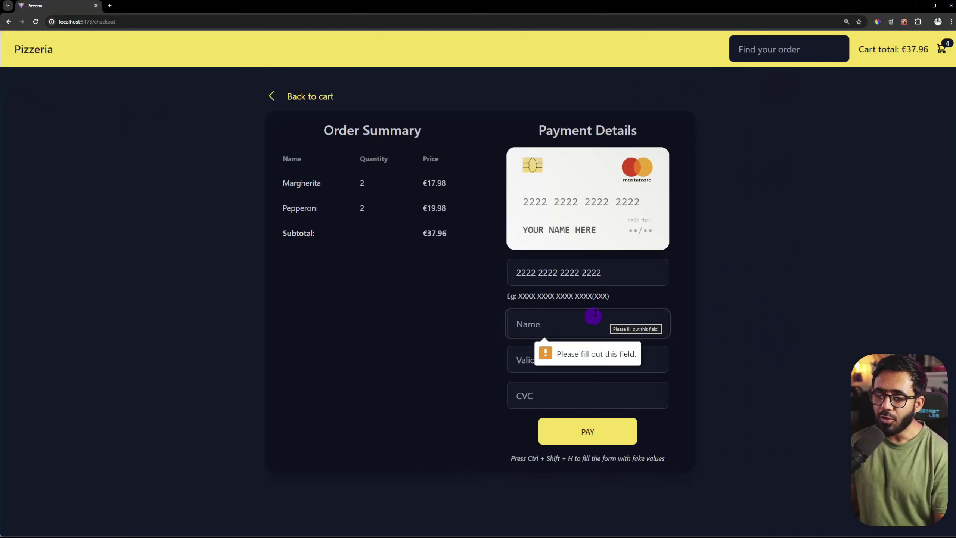
# Step: Add extra card number digits, retry payment and dismiss the missing-name message
pyautogui.click(625, 265)
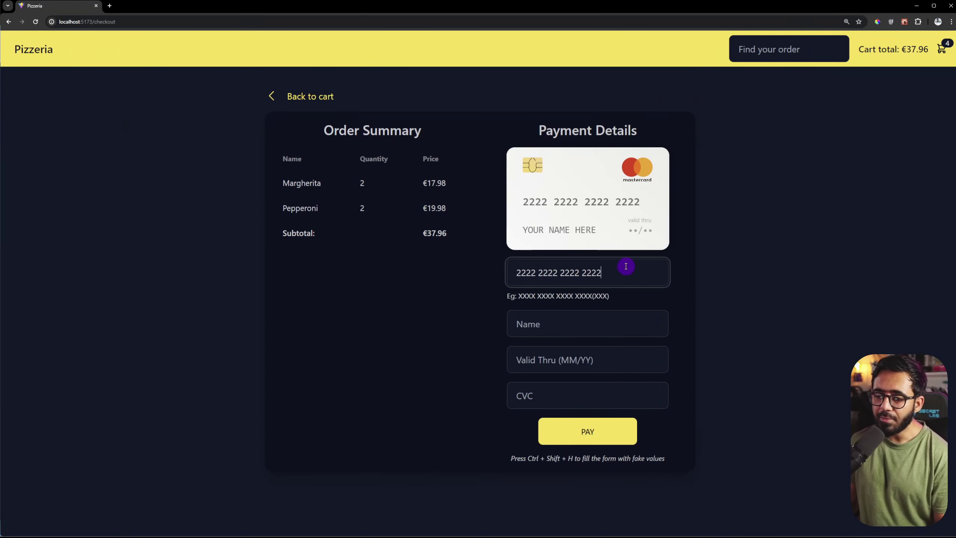
pyautogui.write('2')
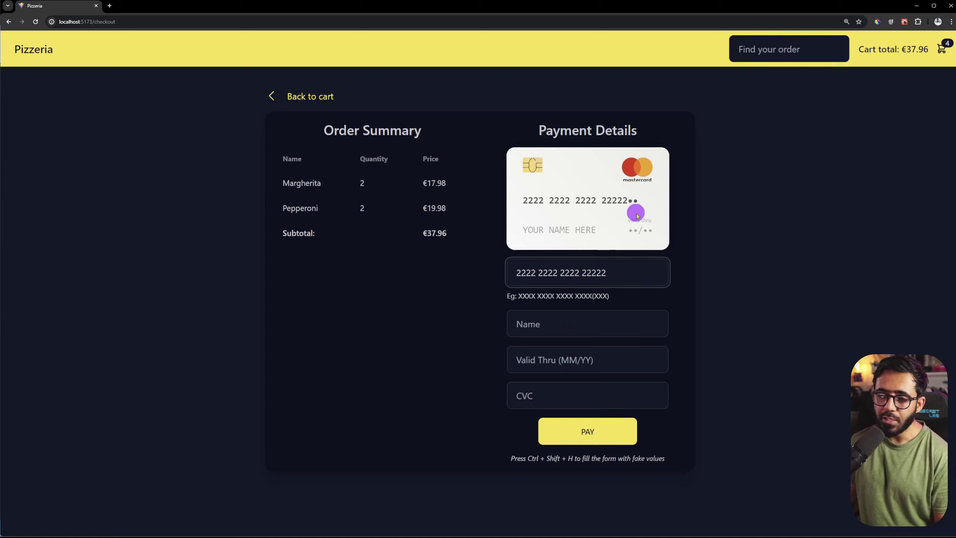
pyautogui.click(604, 433)
pyautogui.click(629, 273)
pyautogui.write('22')
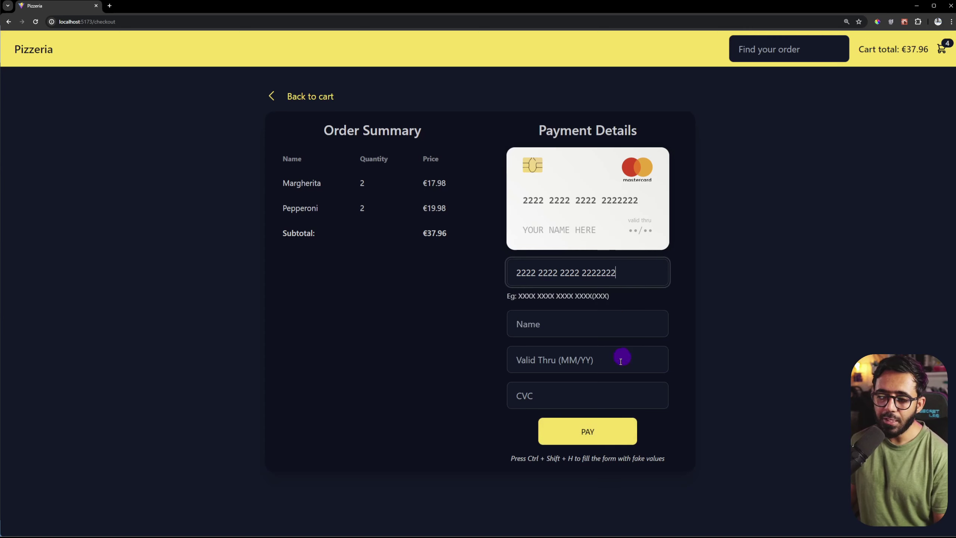
pyautogui.click(598, 431)
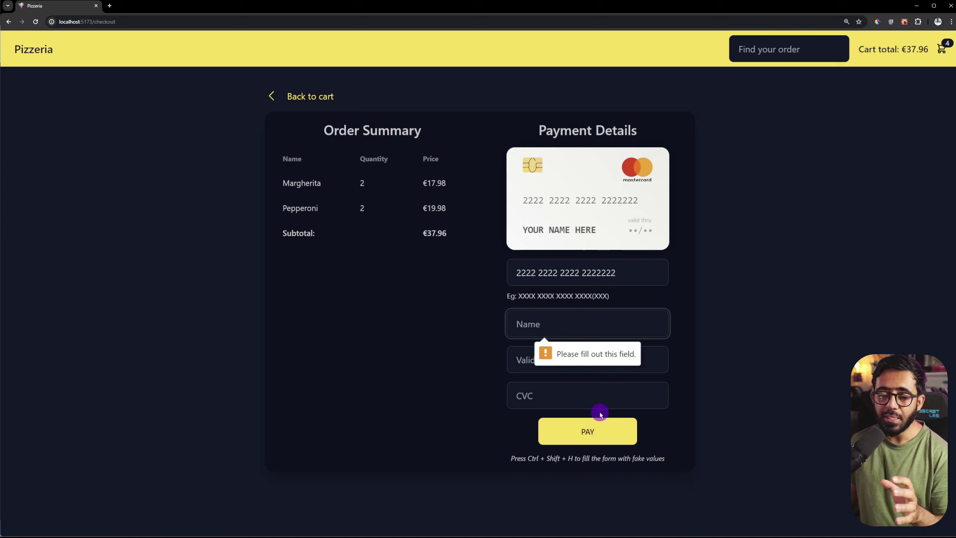
pyautogui.click(711, 339)
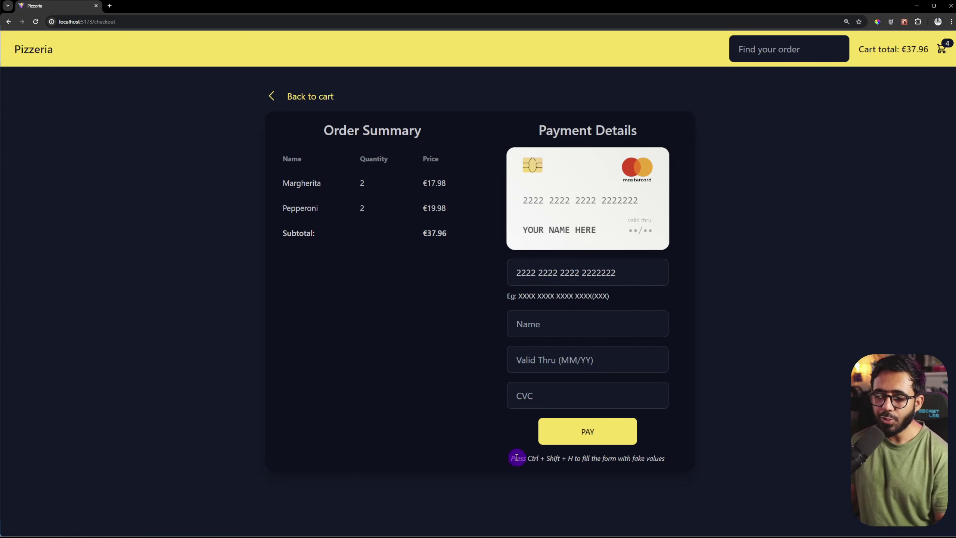
# Step: Autofill the payment form with fake test values using Ctrl+Shift+H
pyautogui.moveTo(517, 458); pyautogui.dragTo(684, 457)
pyautogui.click(685, 457)
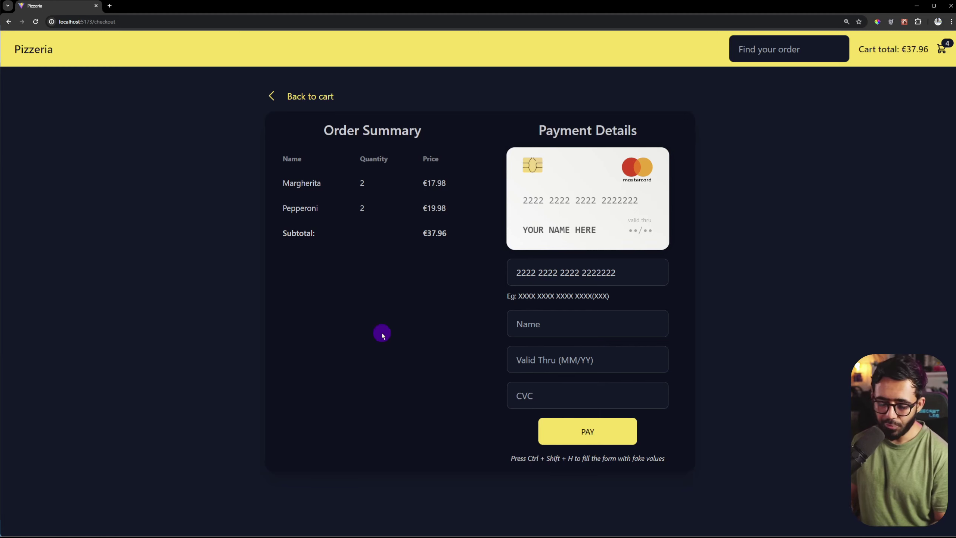
pyautogui.hotkey('ctrl', 'shift', 'h')
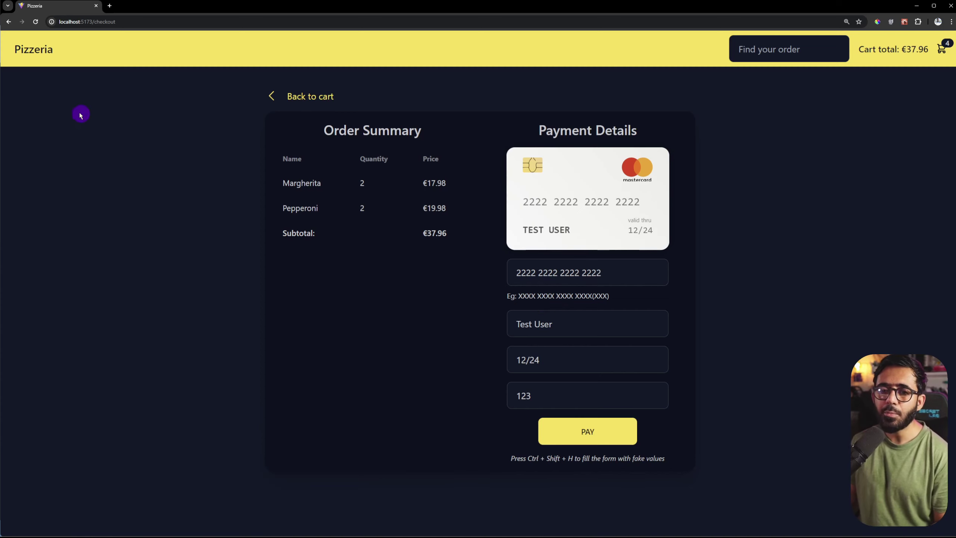
# Step: Open a new tab, come back, and return to the menu via the Pizzeria logo and Get Started
pyautogui.click(109, 6)
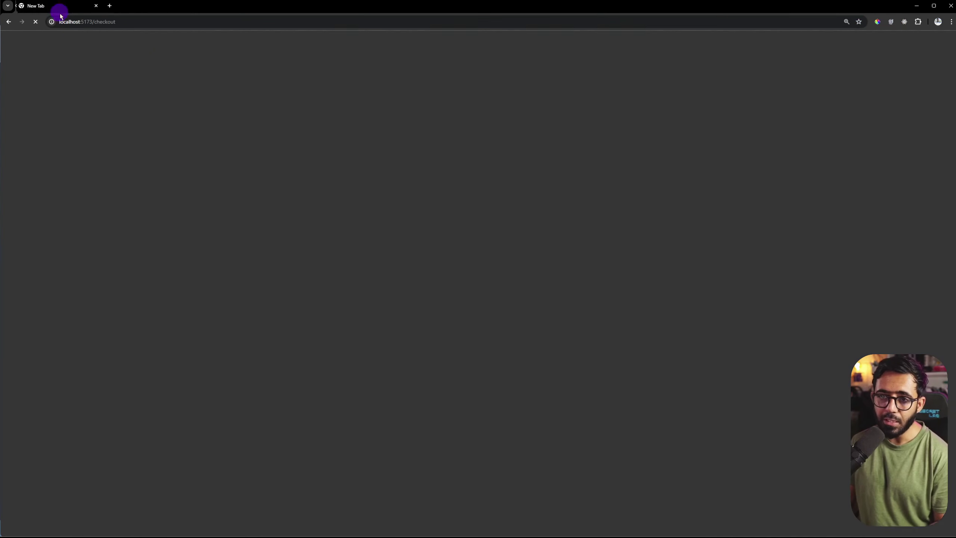
pyautogui.click(60, 6)
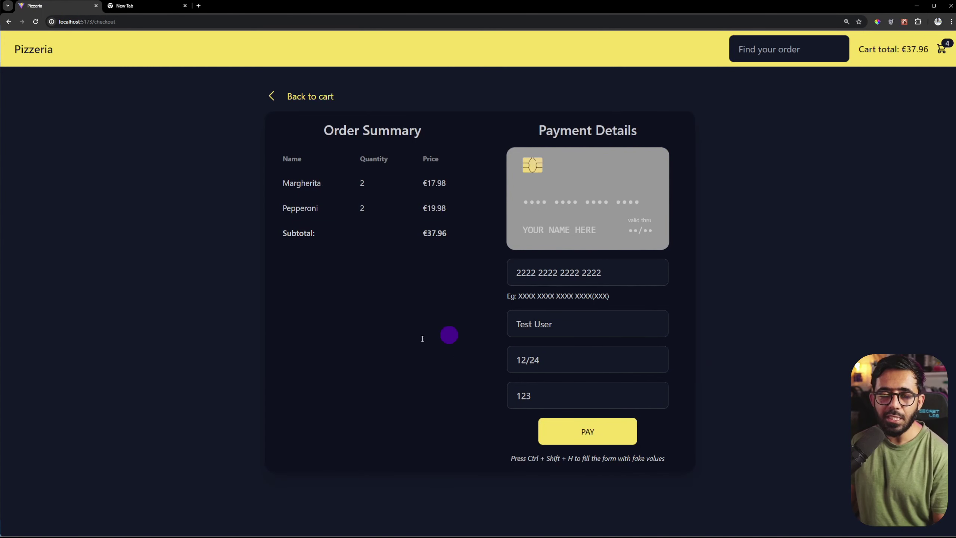
pyautogui.moveTo(356, 186); pyautogui.dragTo(397, 216)
pyautogui.click(393, 232)
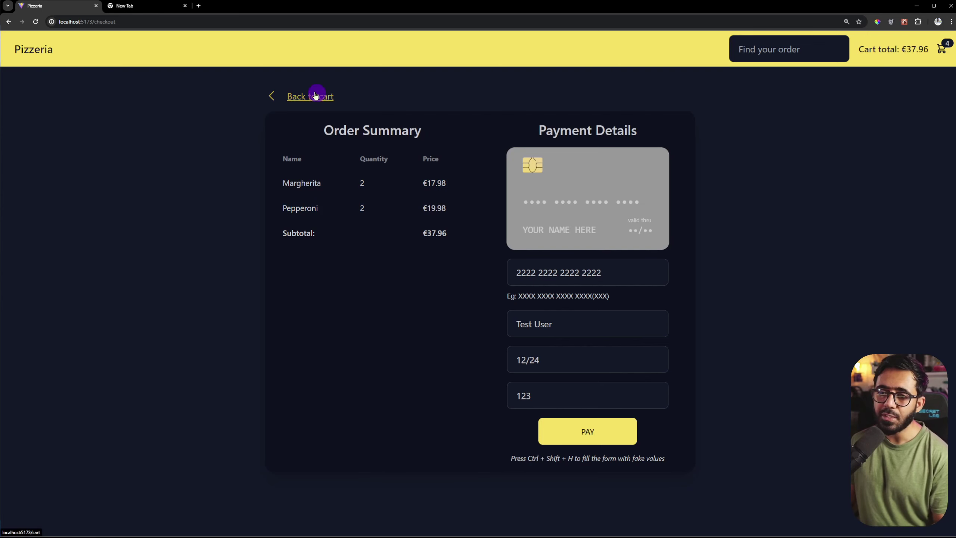
pyautogui.click(54, 56)
pyautogui.click(305, 358)
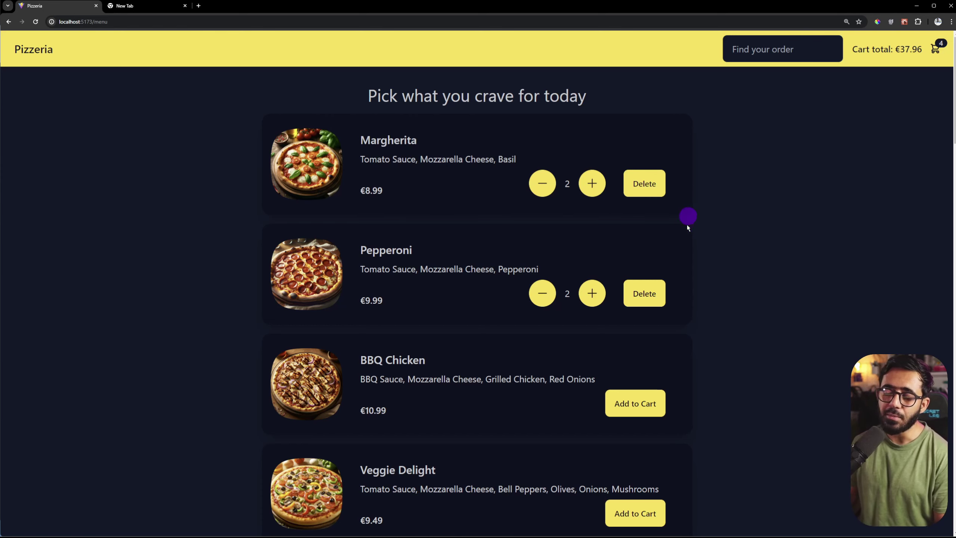
# Step: Check out the cart, autofill fake payment details with Ctrl+Shift+H and pay
pyautogui.click(939, 51)
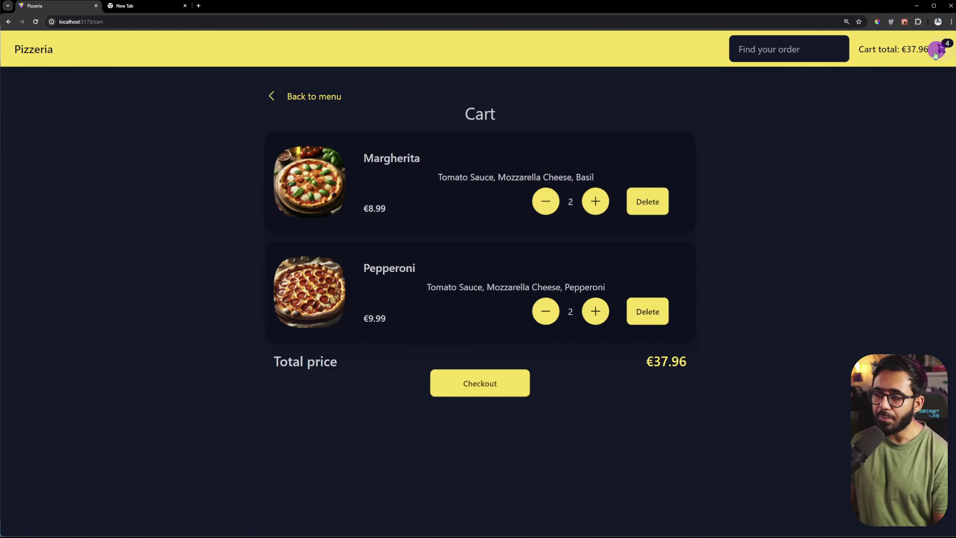
pyautogui.click(500, 376)
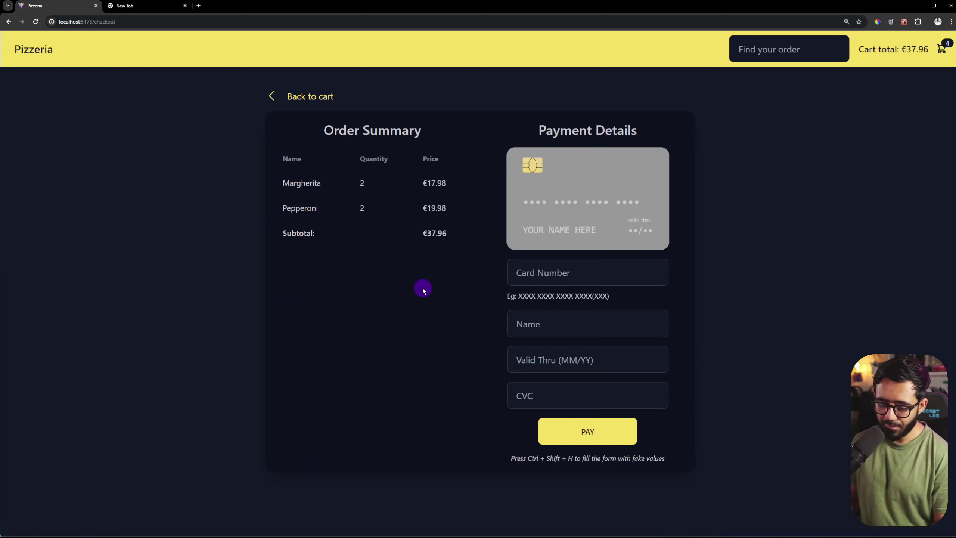
pyautogui.hotkey('ctrl', 'shift', 'h')
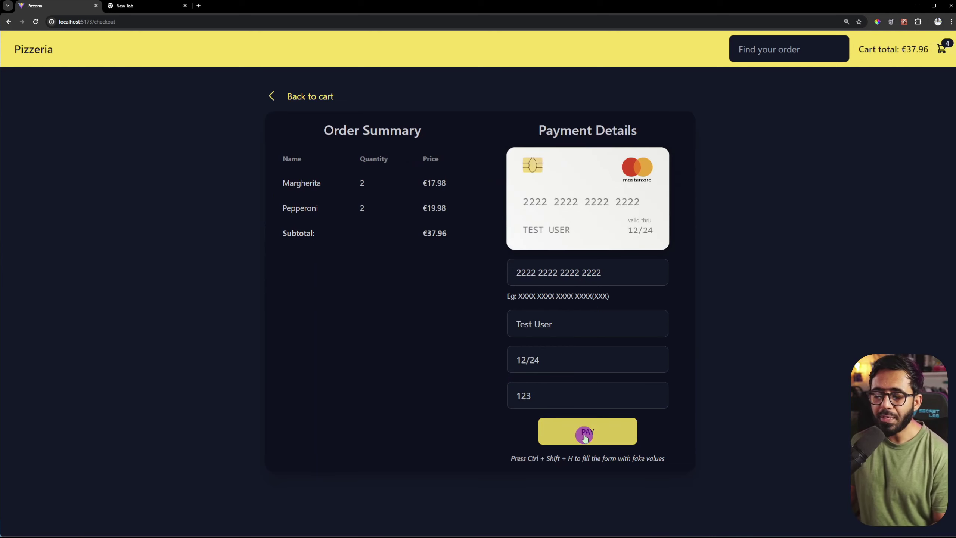
pyautogui.click(585, 438)
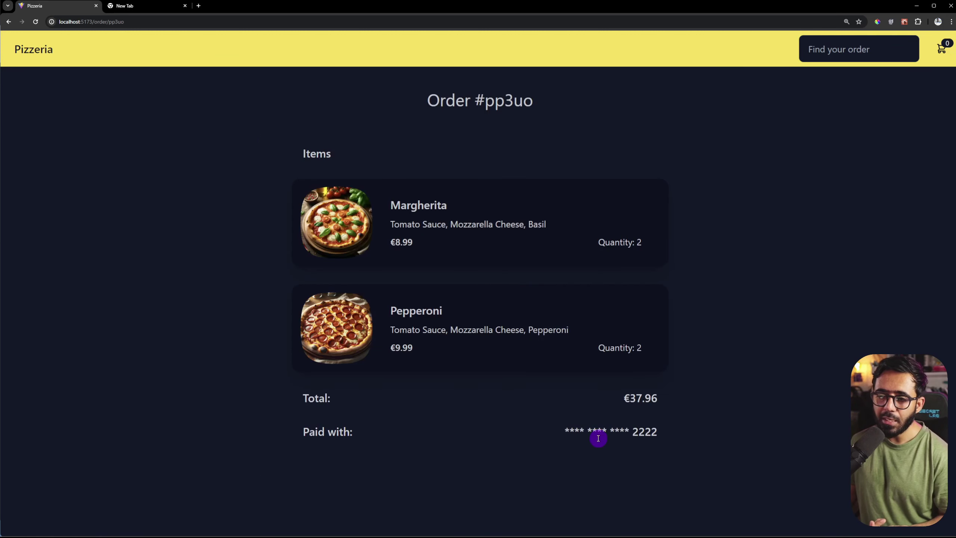
# Step: Highlight the order number, €37.96 total and masked card, then open the cart
pyautogui.moveTo(429, 100); pyautogui.dragTo(549, 106)
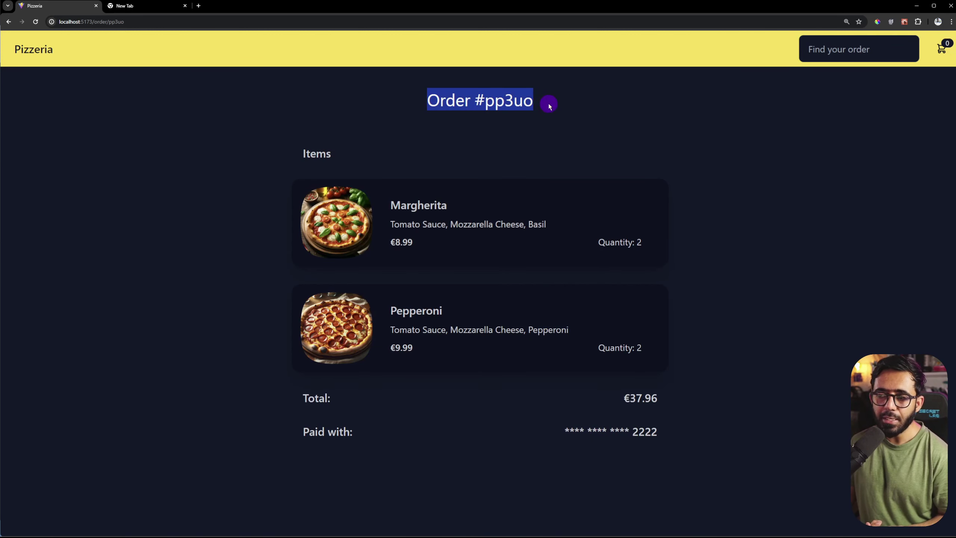
pyautogui.click(650, 264)
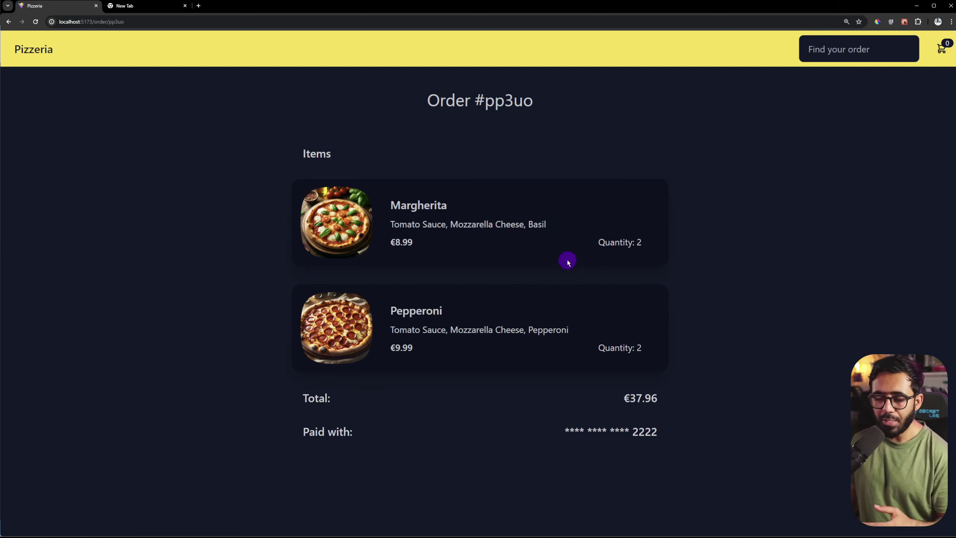
pyautogui.moveTo(602, 398); pyautogui.dragTo(674, 399)
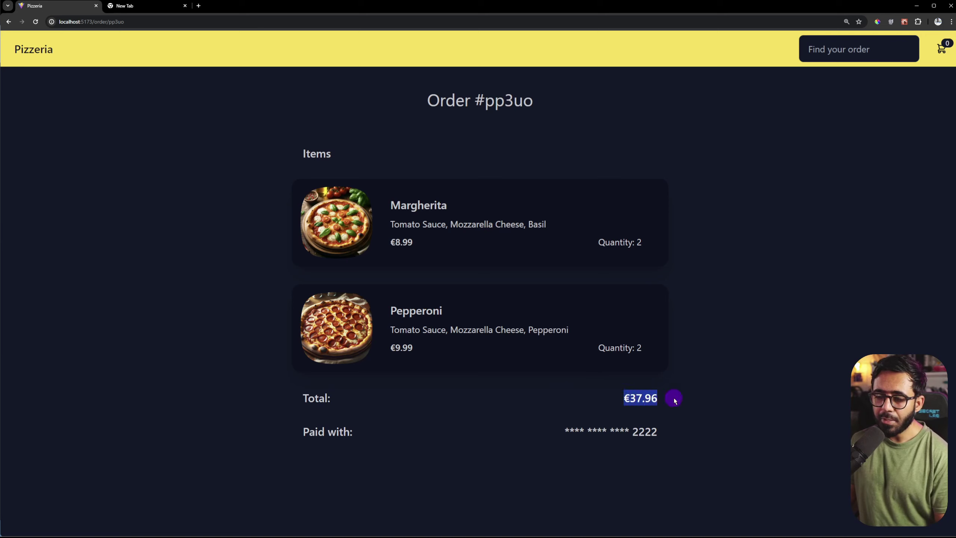
pyautogui.moveTo(565, 432); pyautogui.dragTo(683, 433)
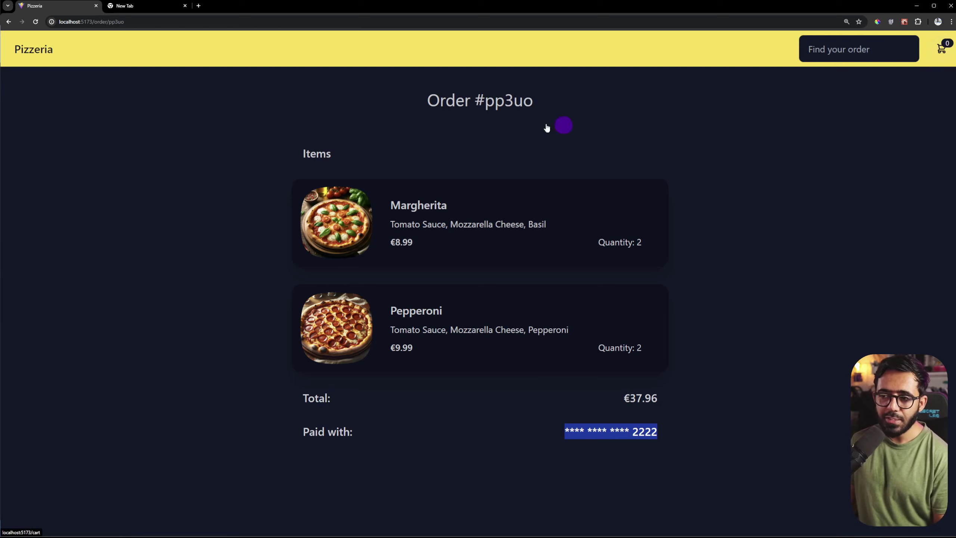
pyautogui.moveTo(485, 99); pyautogui.dragTo(560, 100)
pyautogui.hotkey('ctrl', 'c')
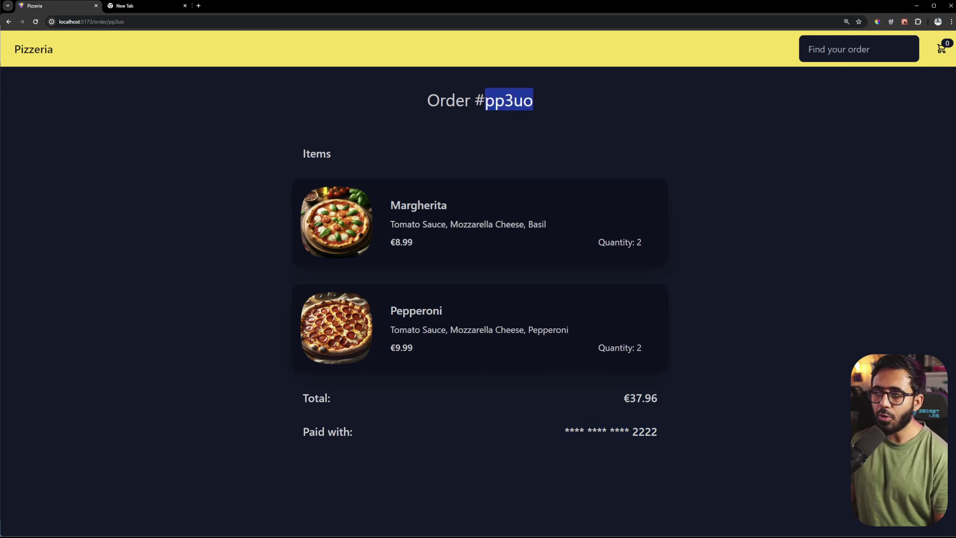
pyautogui.click(942, 48)
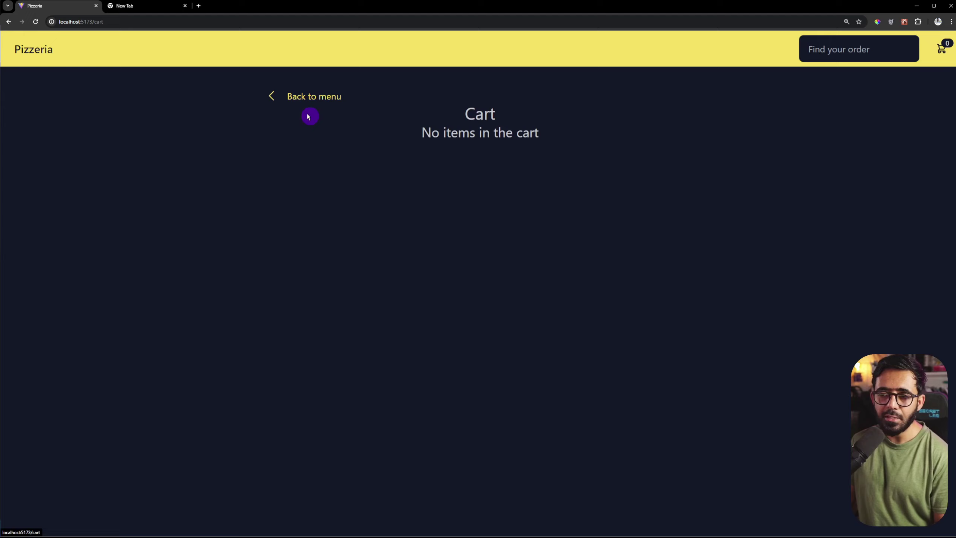
# Step: Go back to the menu and open and dismiss the order lookup history twice
pyautogui.click(306, 97)
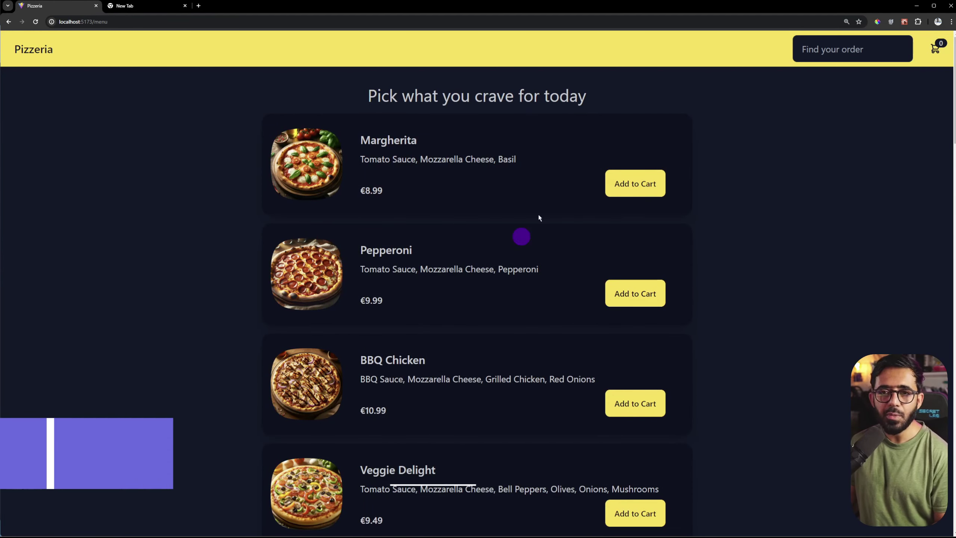
pyautogui.click(849, 47)
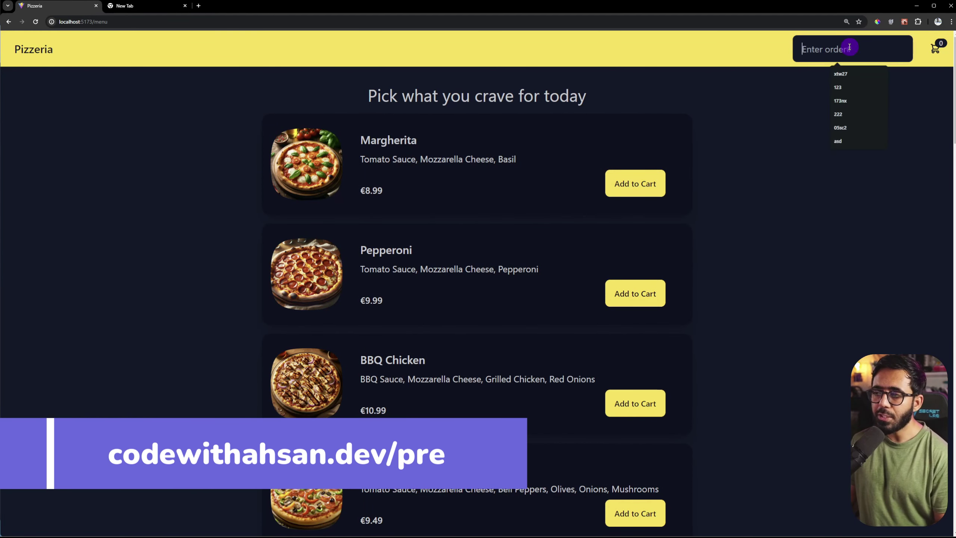
pyautogui.click(765, 152)
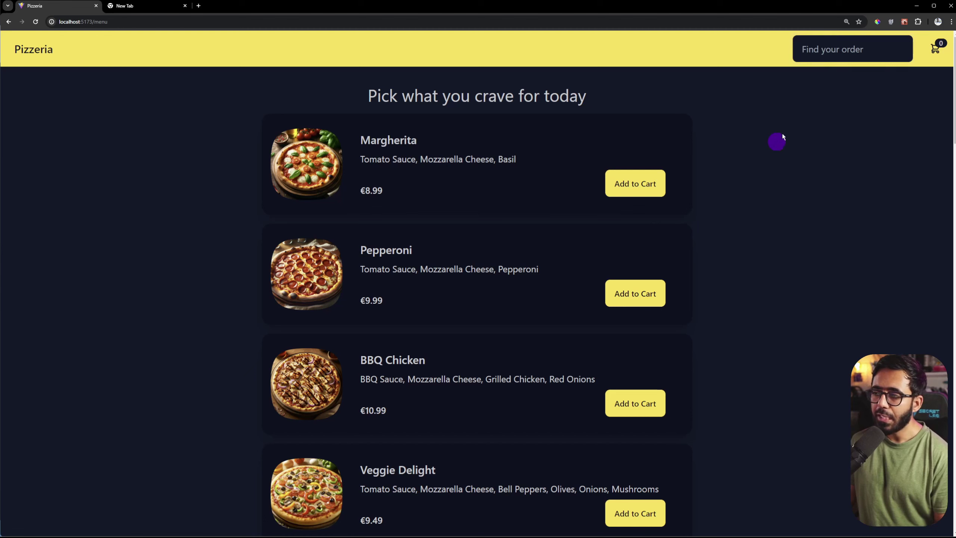
pyautogui.click(862, 49)
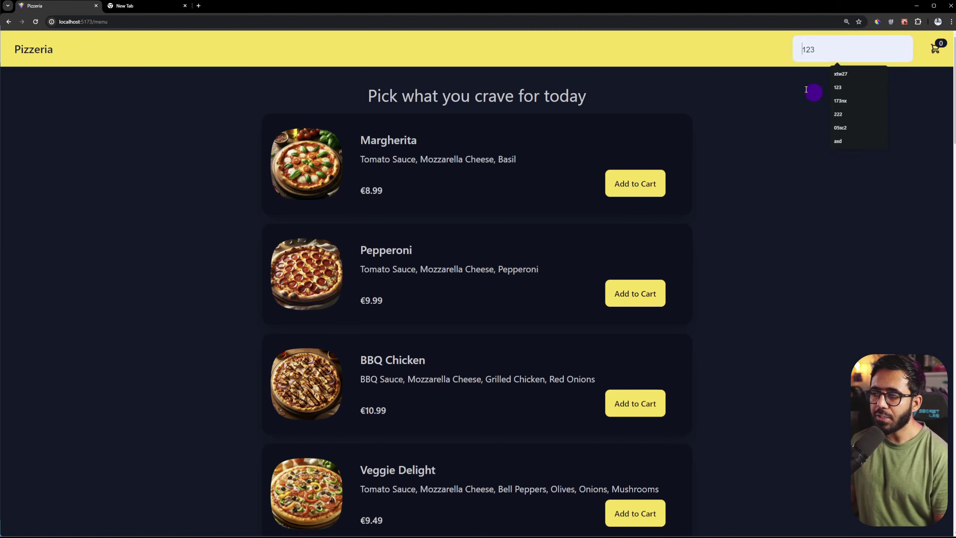
pyautogui.click(816, 62)
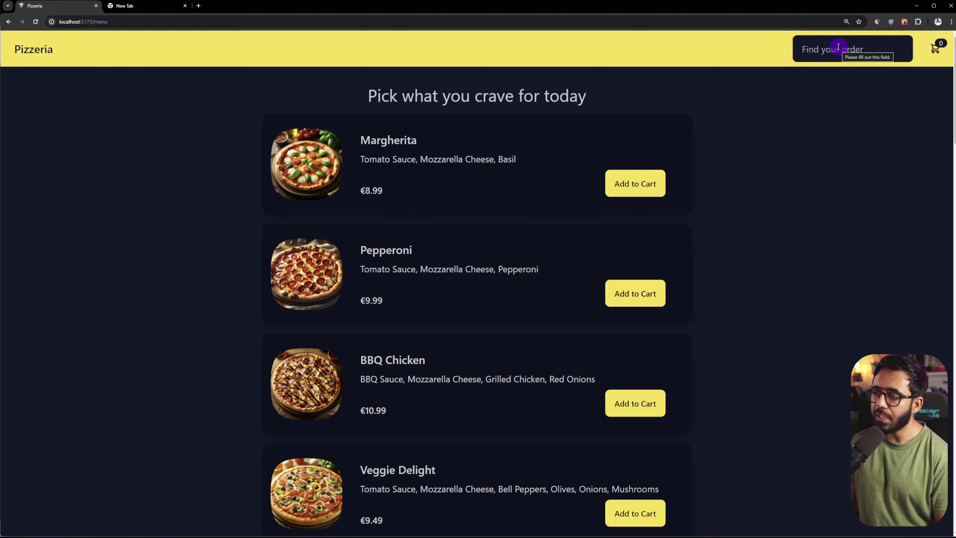
# Step: Look up the made-up order number 'jkahsdjkhasd' and see it is not found
pyautogui.click(838, 47)
pyautogui.write('jkahs')
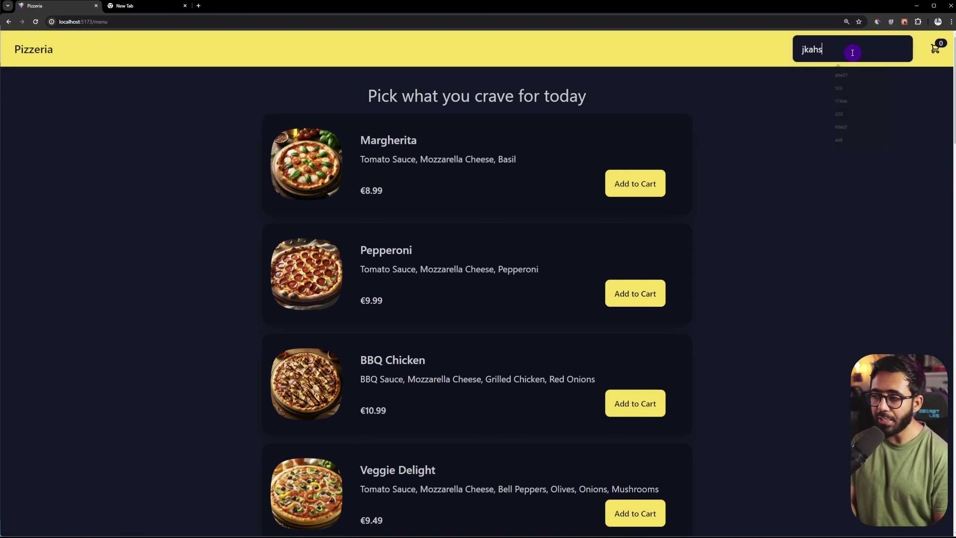
pyautogui.write('djkhasd')
pyautogui.press('Return')
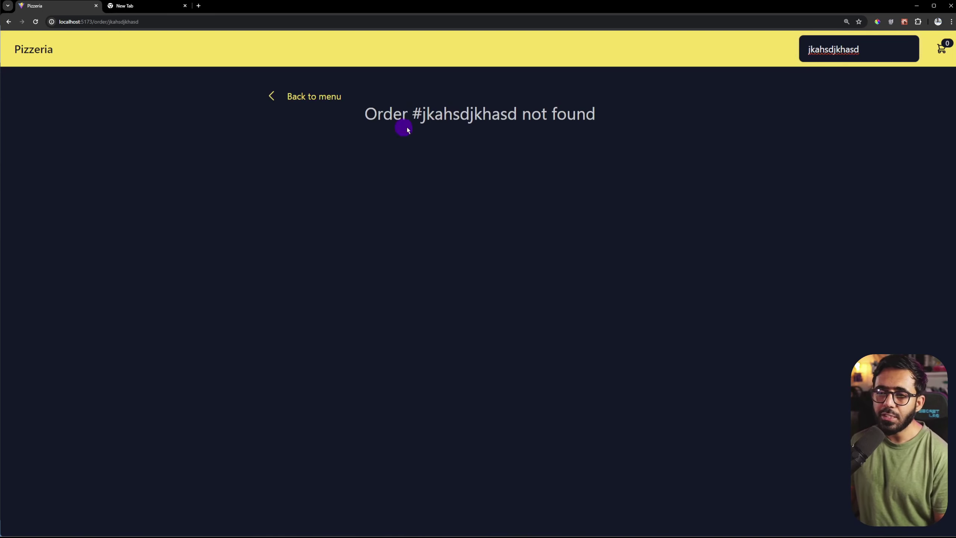
pyautogui.moveTo(414, 113); pyautogui.dragTo(517, 113)
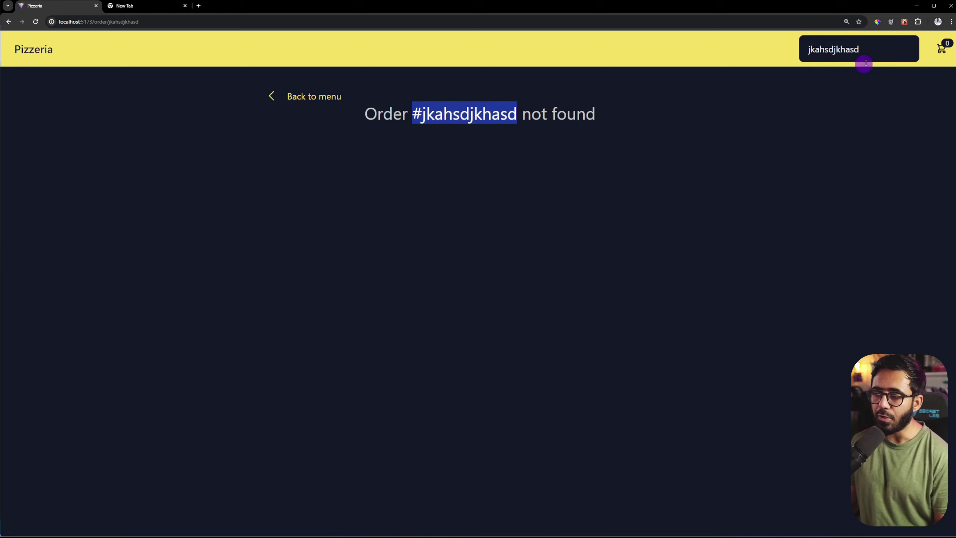
# Step: Look up the real order by pasting its number, then return to the home page
pyautogui.doubleClick(873, 48)
pyautogui.hotkey('ctrl', 'v')
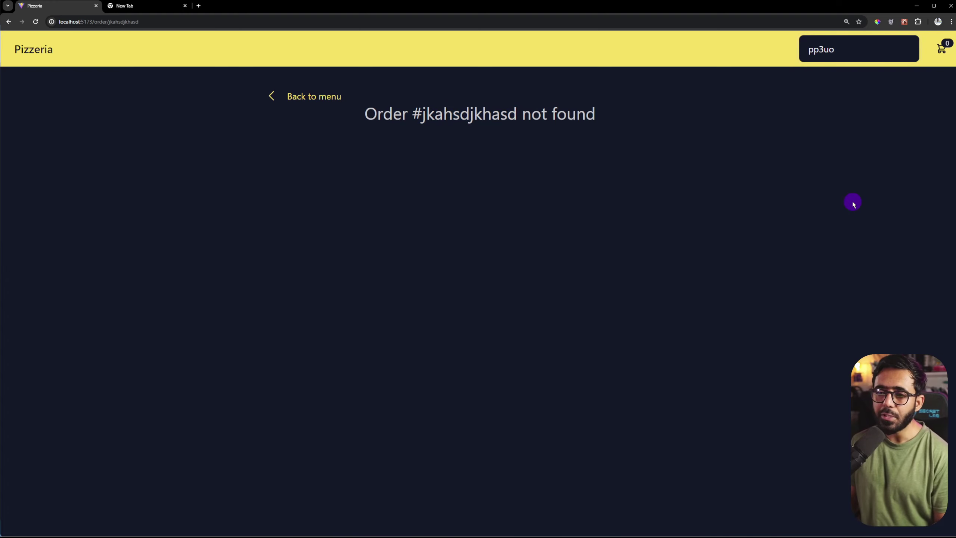
pyautogui.press('Return')
pyautogui.moveTo(428, 99); pyautogui.dragTo(559, 96)
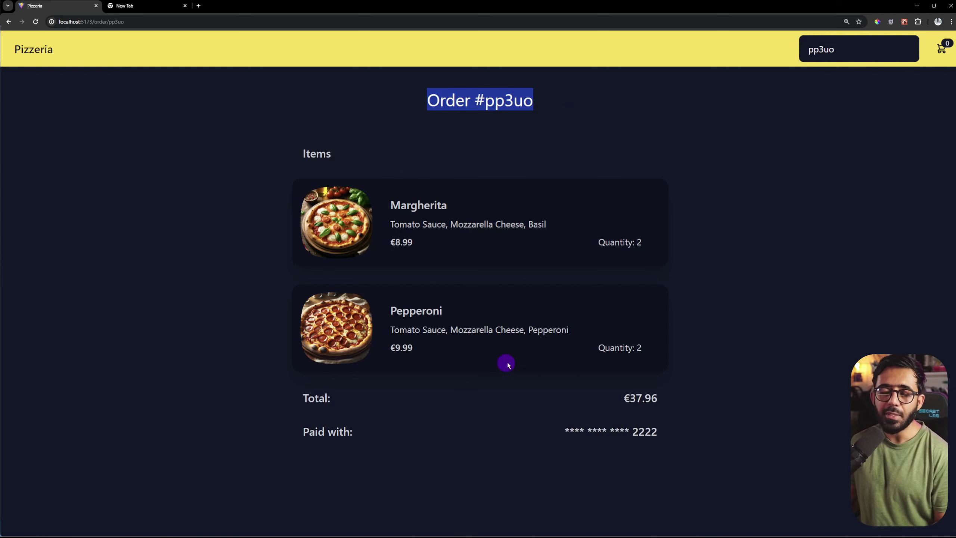
pyautogui.click(369, 63)
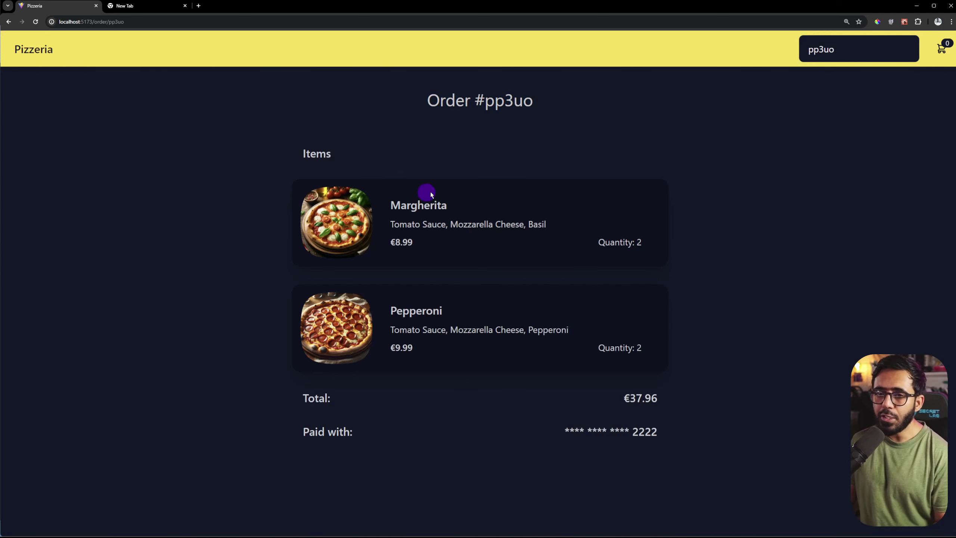
pyautogui.click(49, 48)
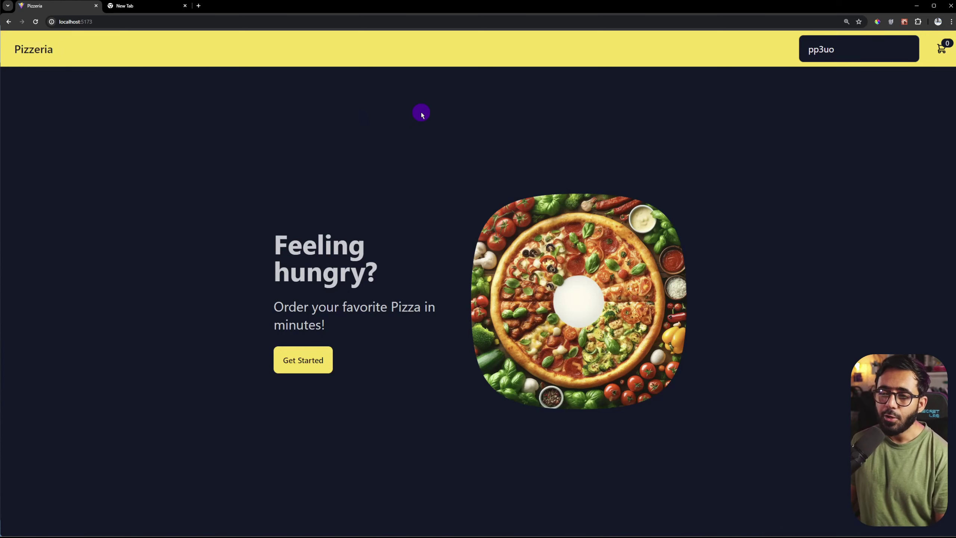
# Step: Open Chrome DevTools via Inspect, enlarge the panel and switch to the Application view
pyautogui.rightClick(444, 319)
pyautogui.click(452, 300)
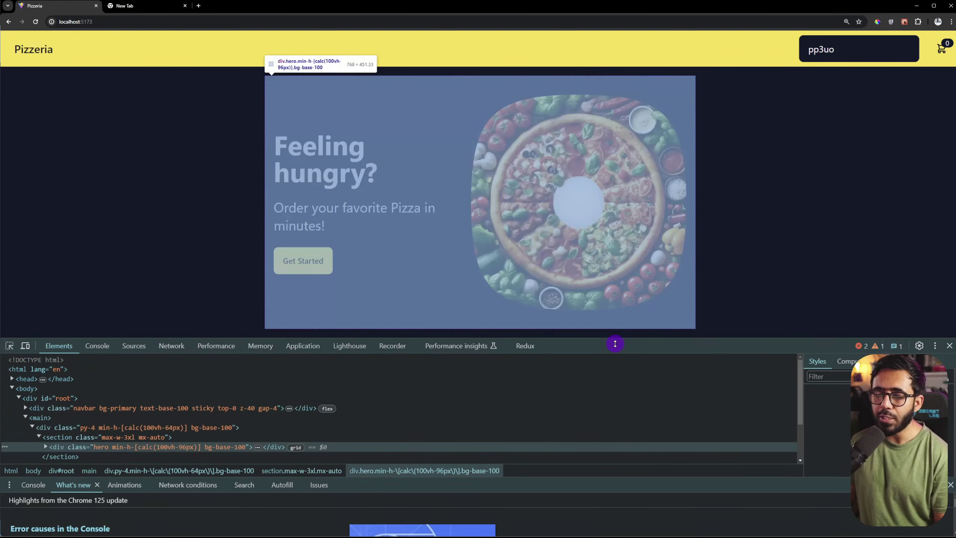
pyautogui.moveTo(614, 341); pyautogui.dragTo(610, 222)
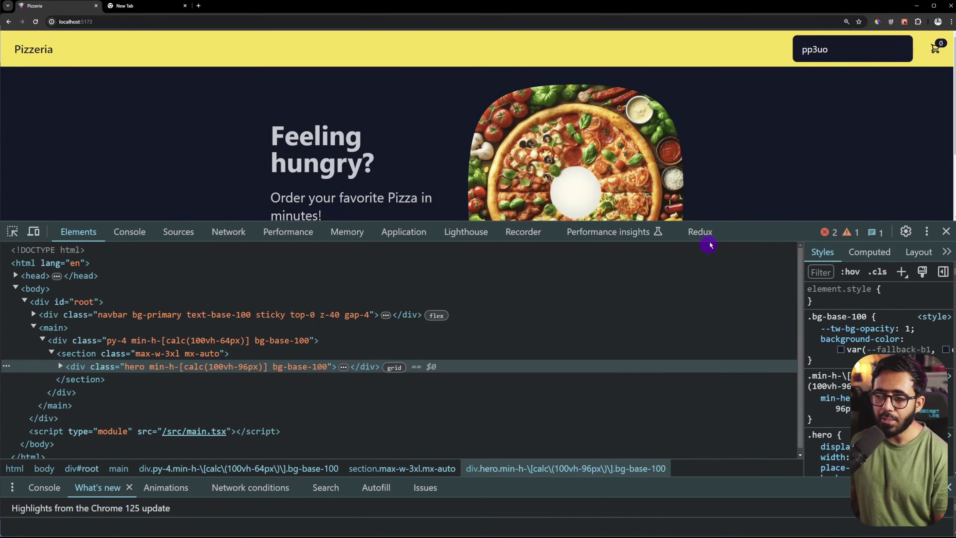
pyautogui.hotkey('ctrl', '=')
pyautogui.hotkey('ctrl', '=')
pyautogui.click(395, 230)
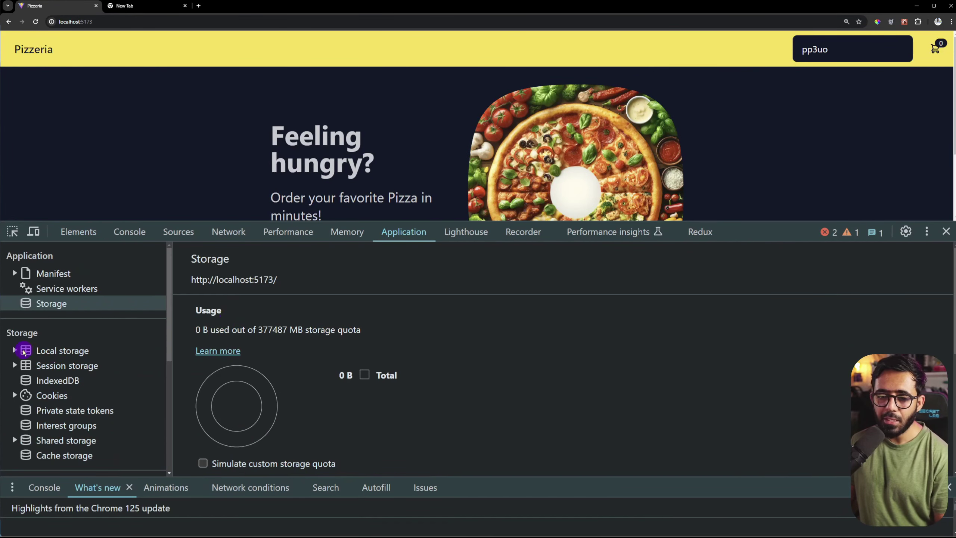
# Step: Expand Local storage for localhost:5173 and view the persist:cart and persist:orders entries
pyautogui.click(15, 350)
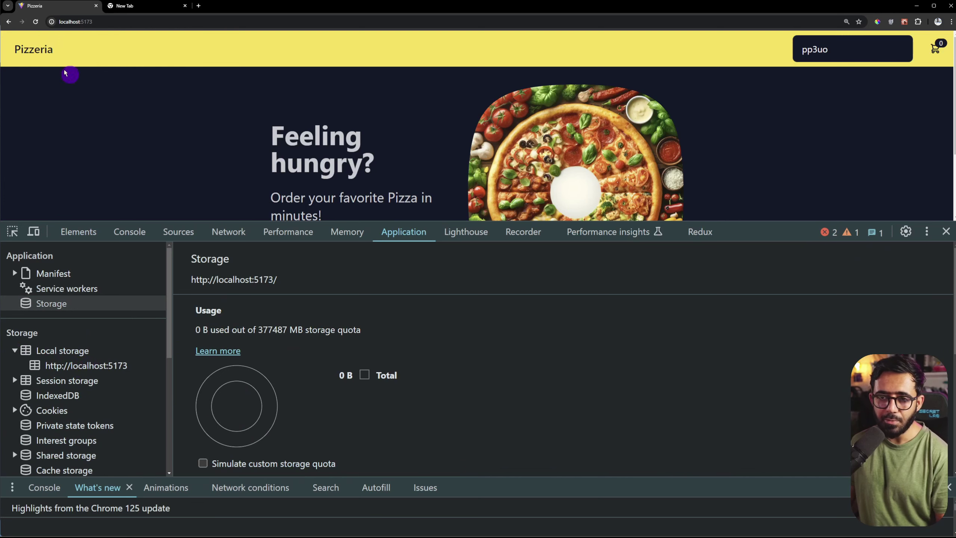
pyautogui.click(97, 370)
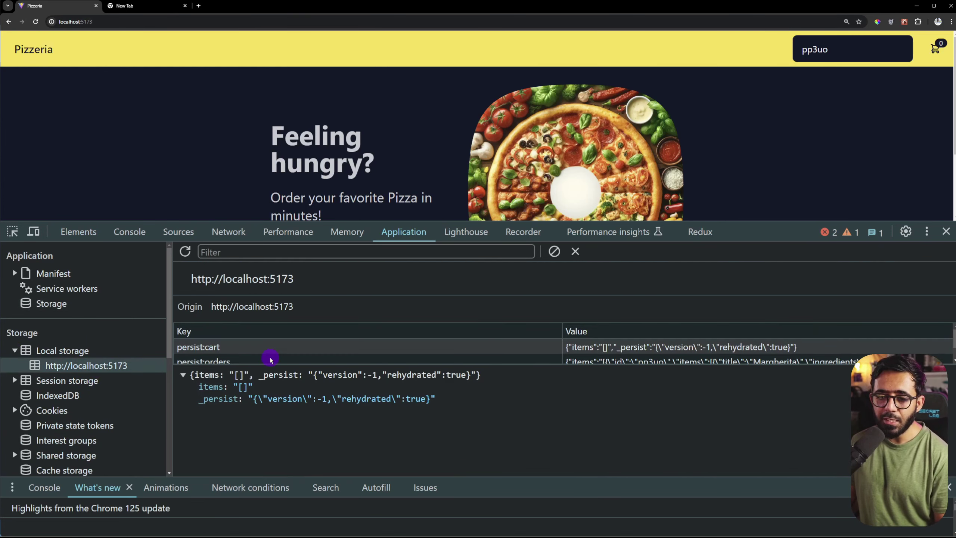
pyautogui.hotkey('ctrl', '-')
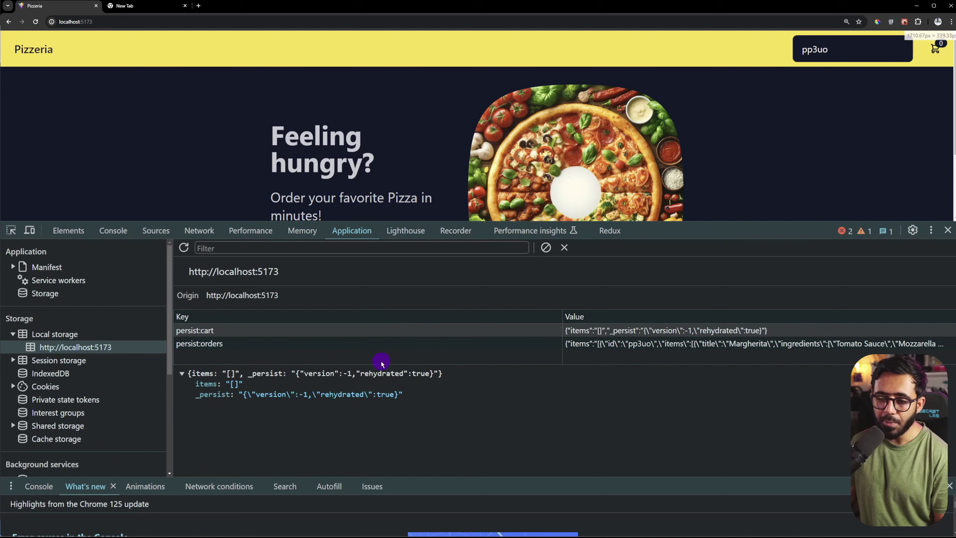
pyautogui.moveTo(382, 363); pyautogui.dragTo(382, 406)
pyautogui.click(205, 333)
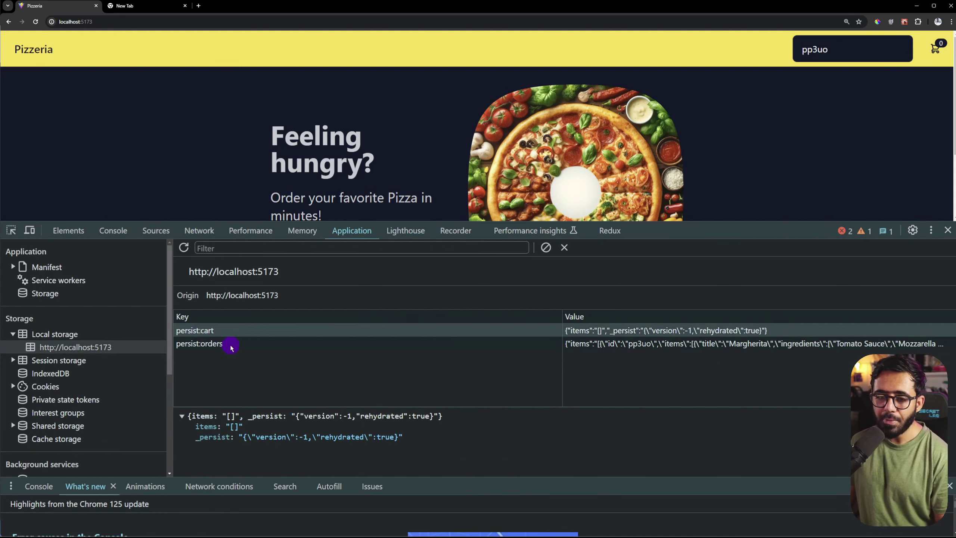
pyautogui.click(230, 343)
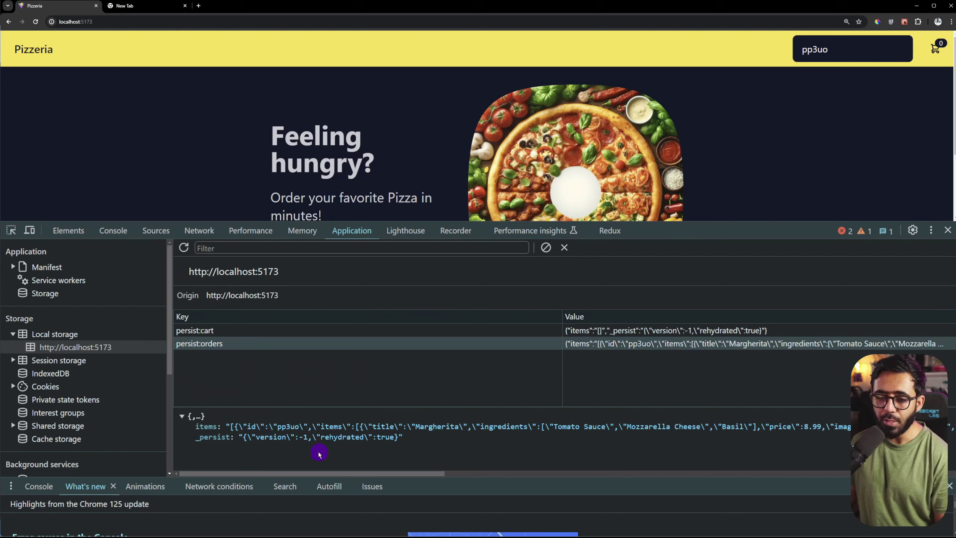
pyautogui.doubleClick(281, 428)
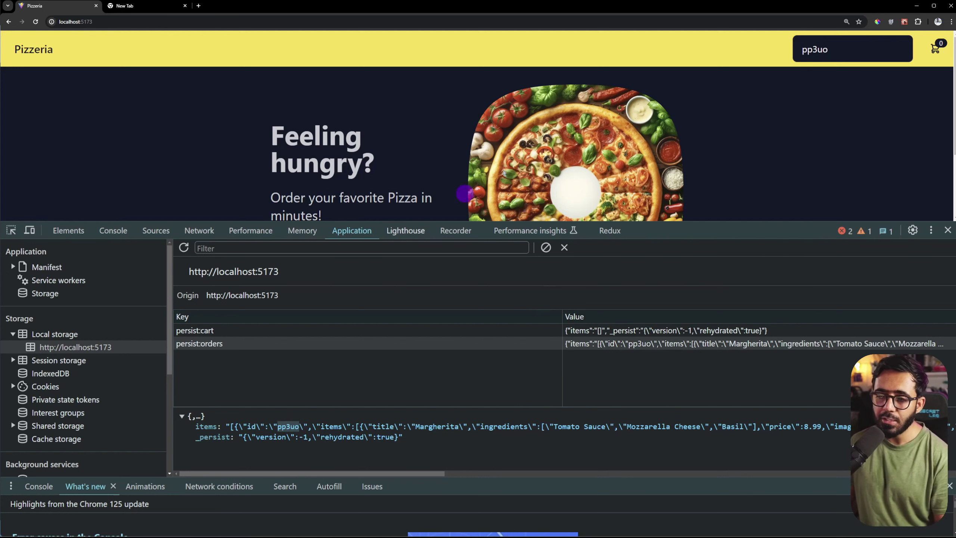
pyautogui.scroll(-3, 316, 181)
# Step: Add two Margheritas from the menu and view the updated persist:cart entry in DevTools
pyautogui.click(327, 175)
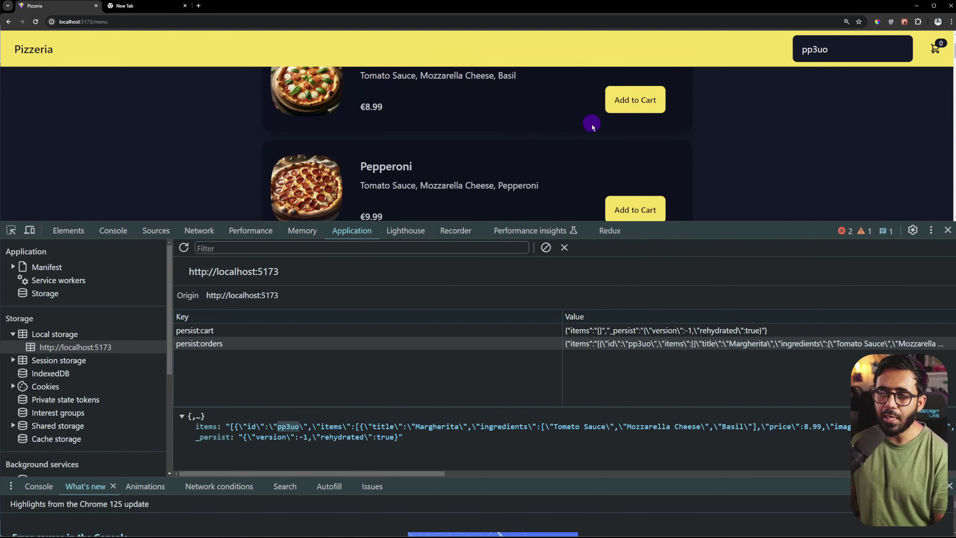
pyautogui.click(628, 98)
pyautogui.click(592, 100)
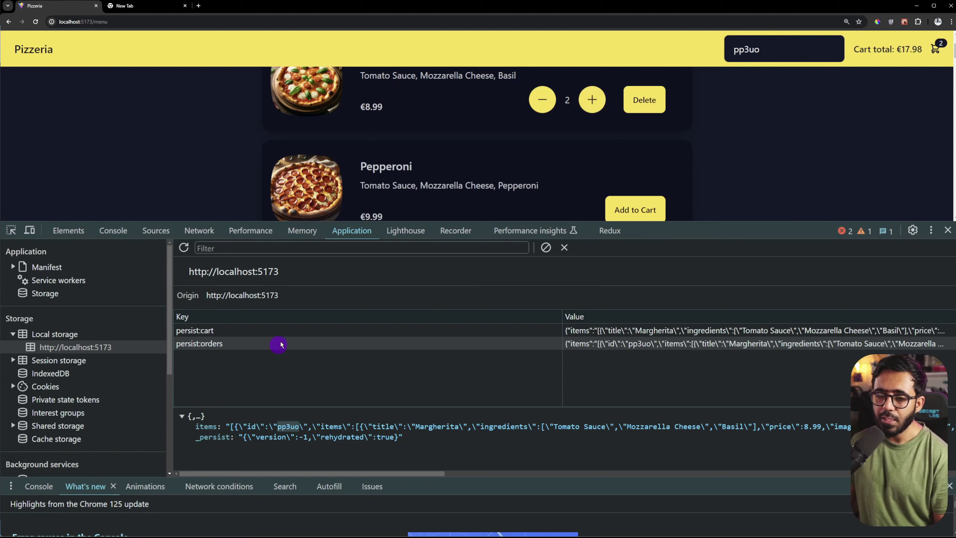
pyautogui.click(278, 330)
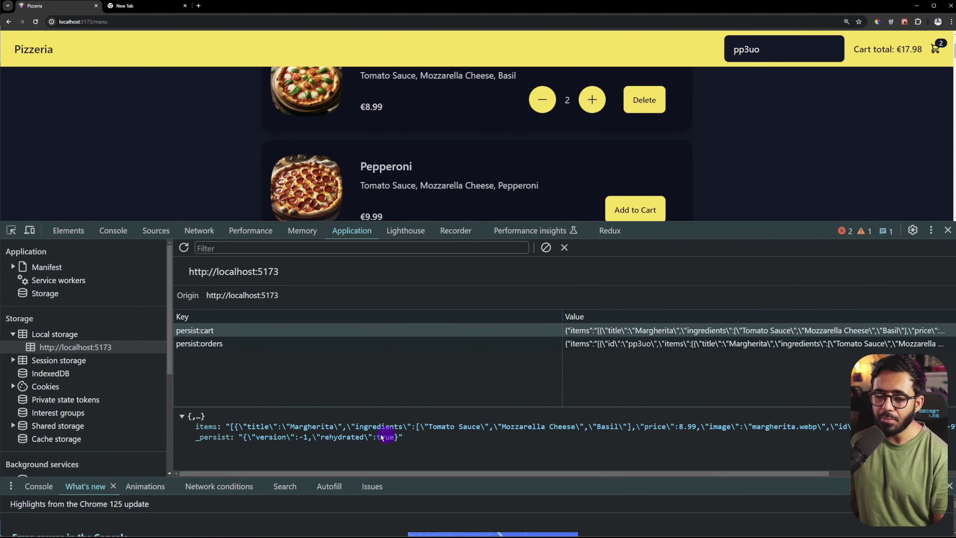